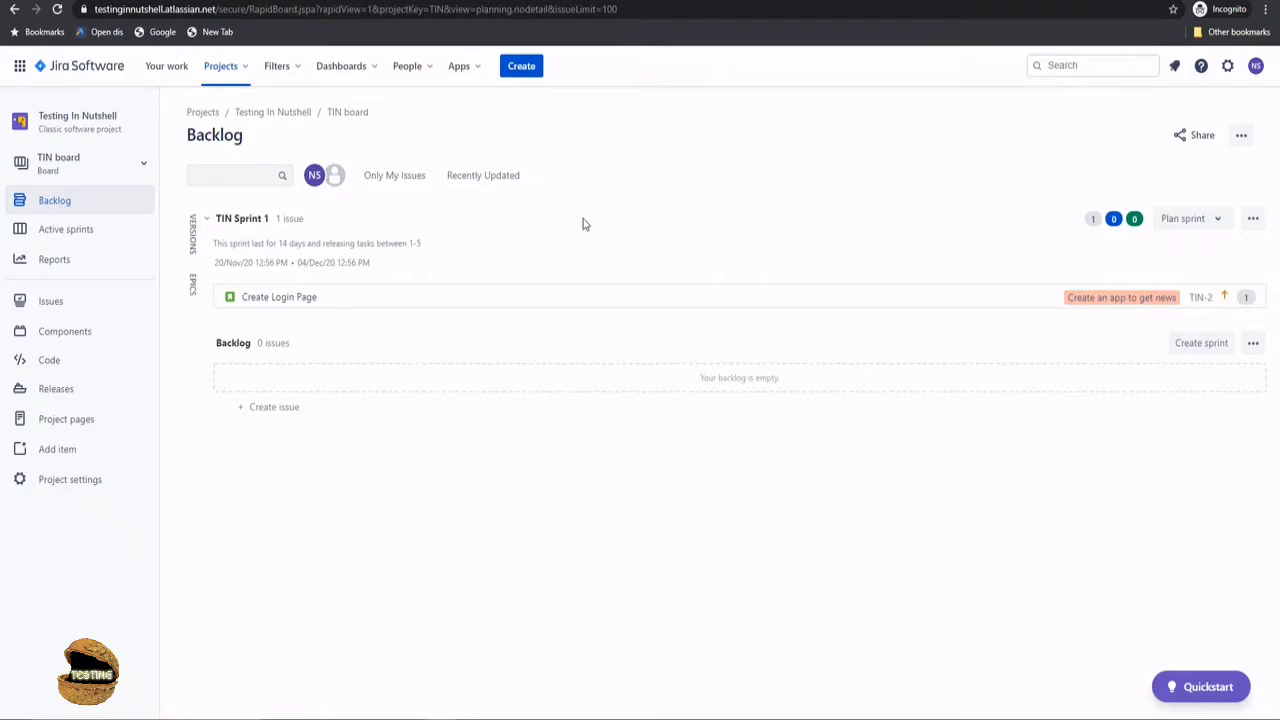
- Show the Epics panel beside the backlog and open a new issue form for Testing In Nutshell
click(195, 290)
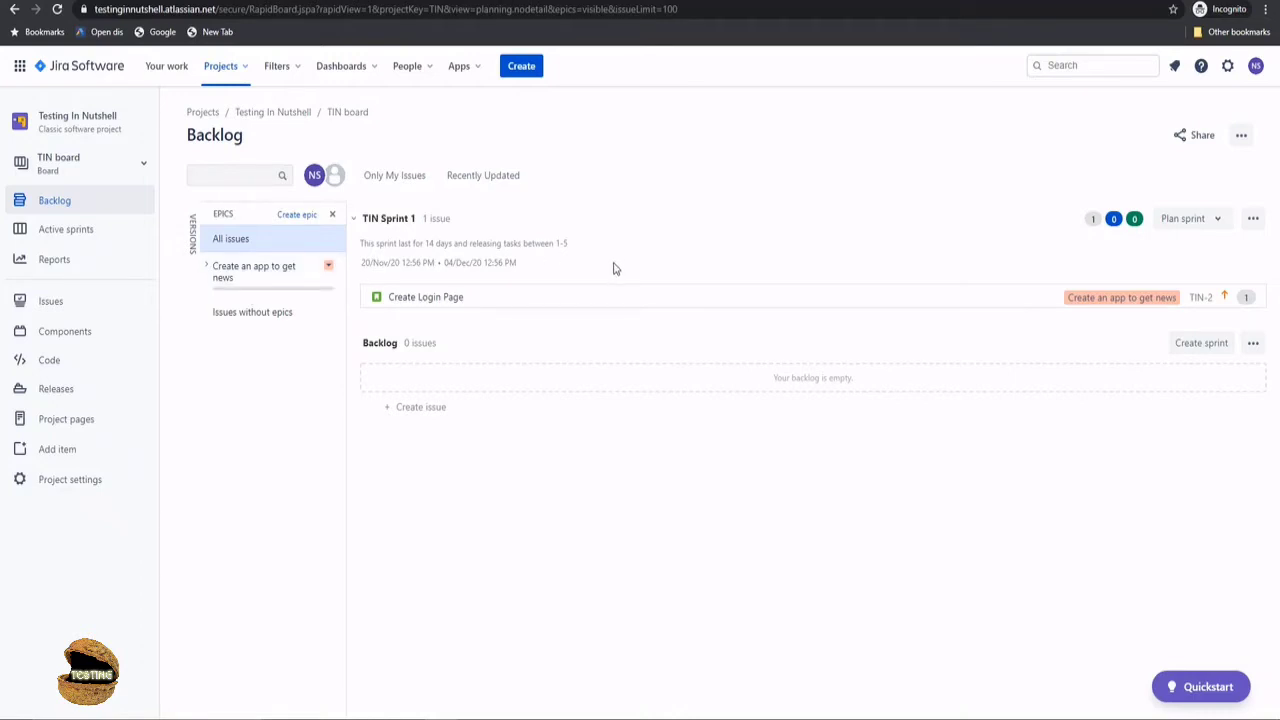
click(528, 70)
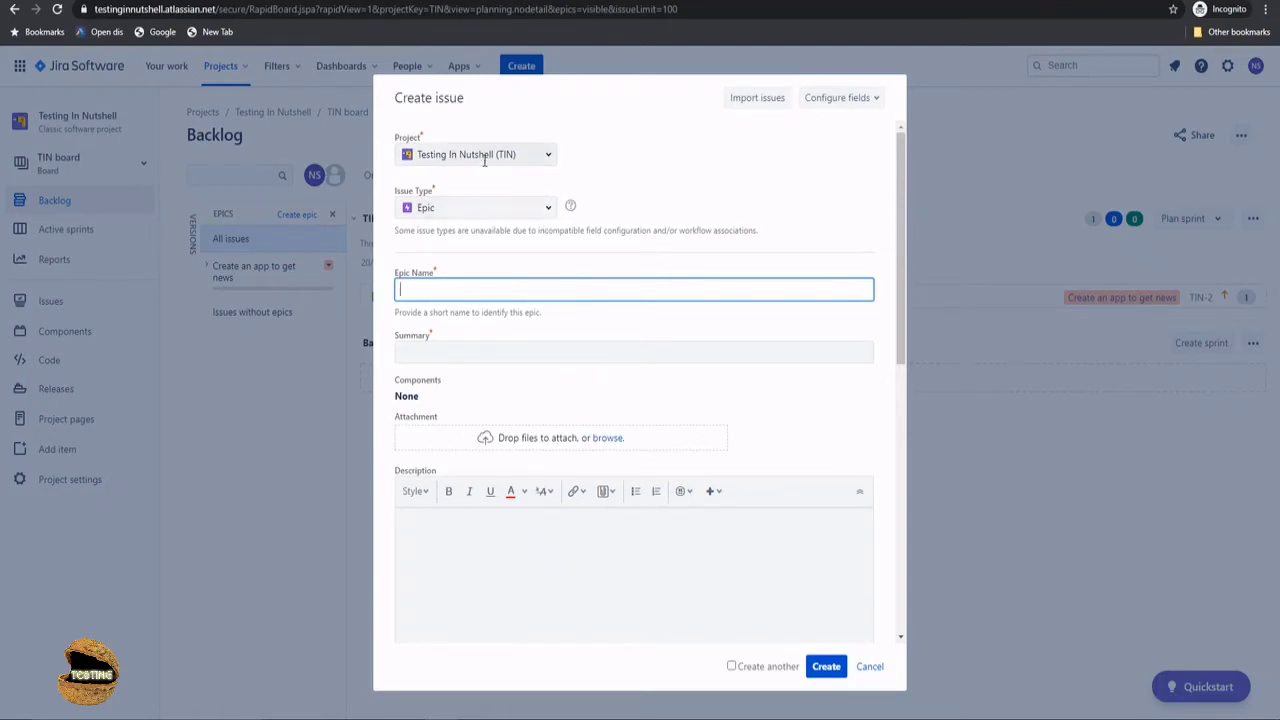
- Keep Testing In Nutshell as the project and set the issue type to Story
click(552, 157)
click(625, 175)
click(548, 210)
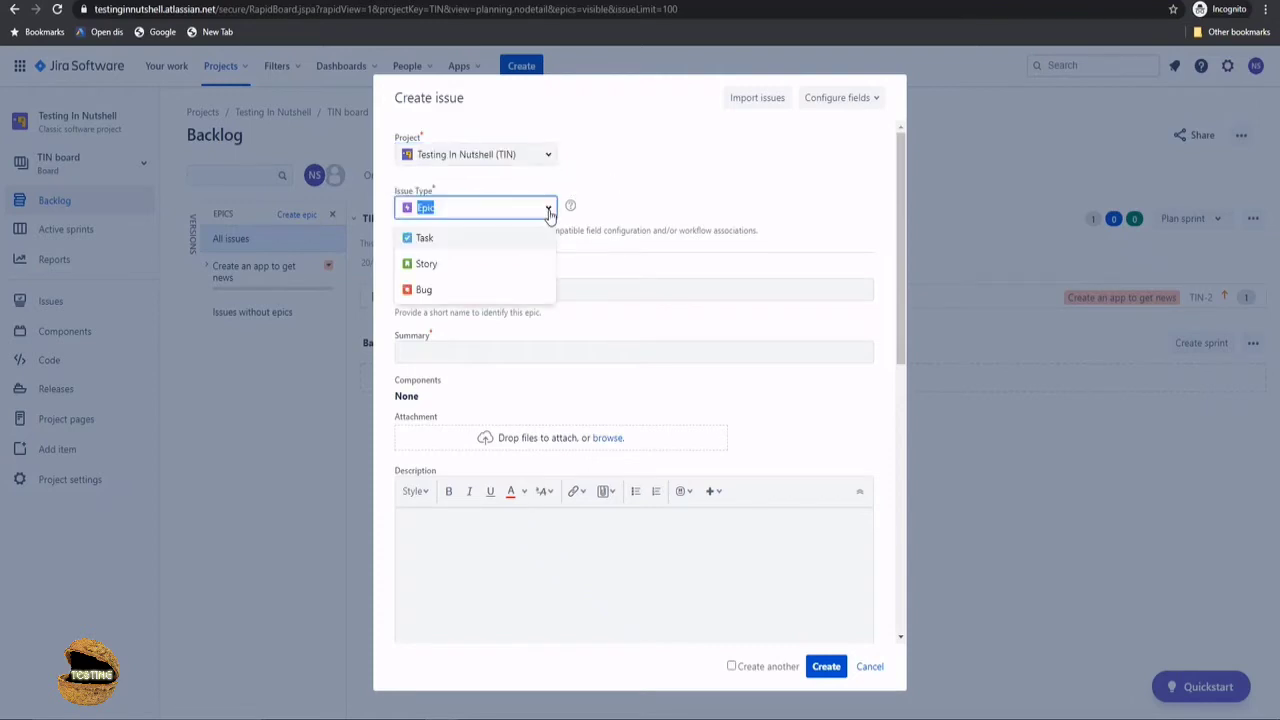
click(449, 266)
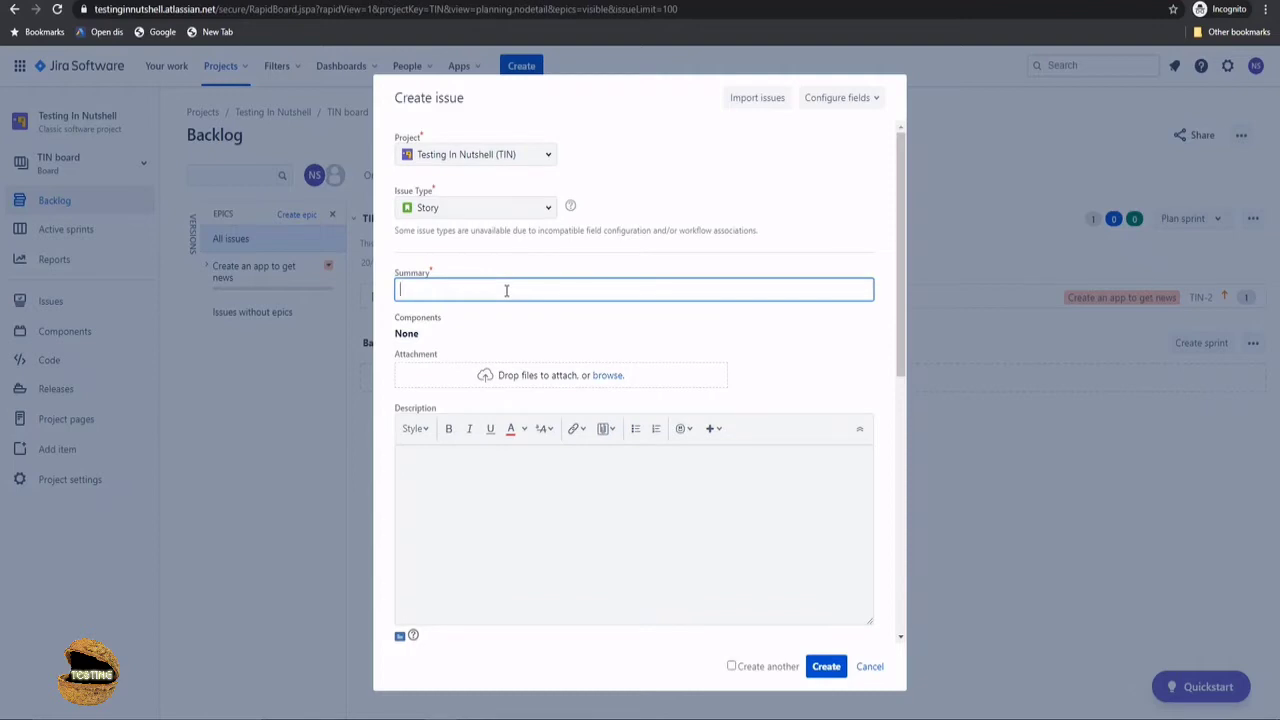
- Enter the summary 'To create a Dashboard of news item'
text(Das)
key(BackSpace)
key(BackSpace)
key(BackSpace)
text(To dashboard)
click(416, 290)
key(BackSpace)
text(D)
click(413, 289)
text(create a)
click(529, 289)
text(of news item)
- Set the story's fix version to Release V1.0
click(540, 479)
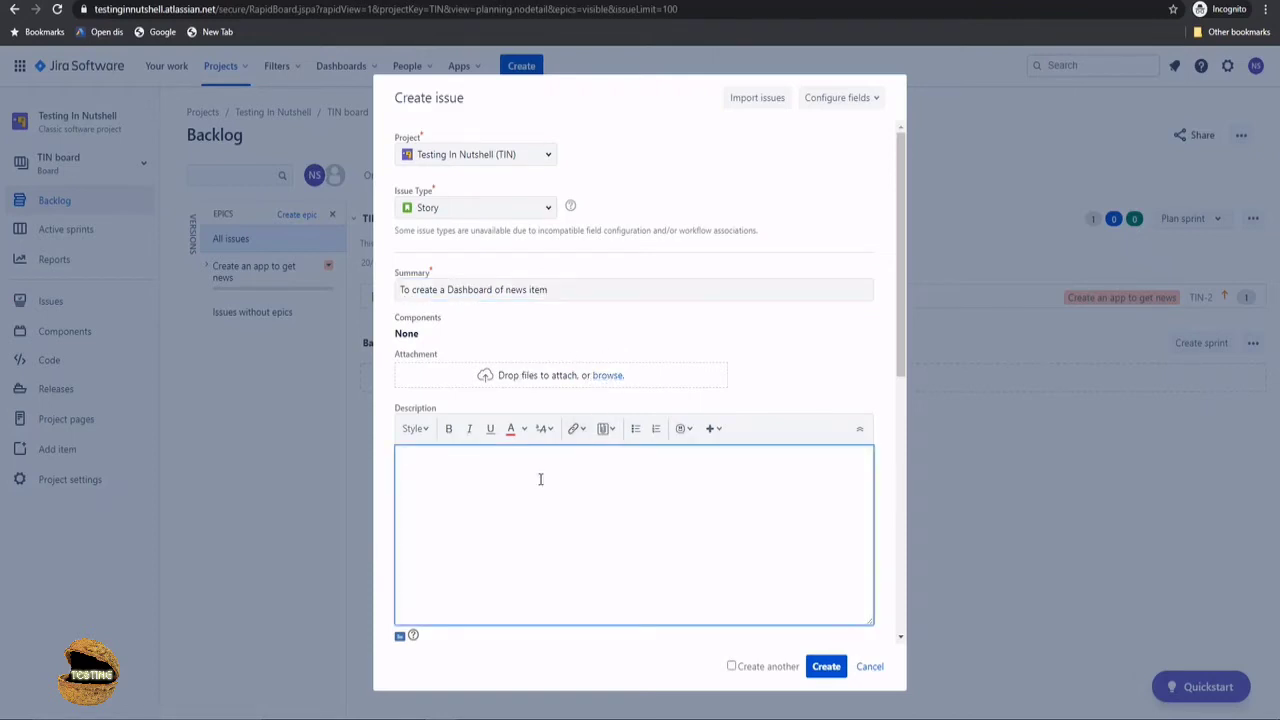
scroll(591, 477, down, 4)
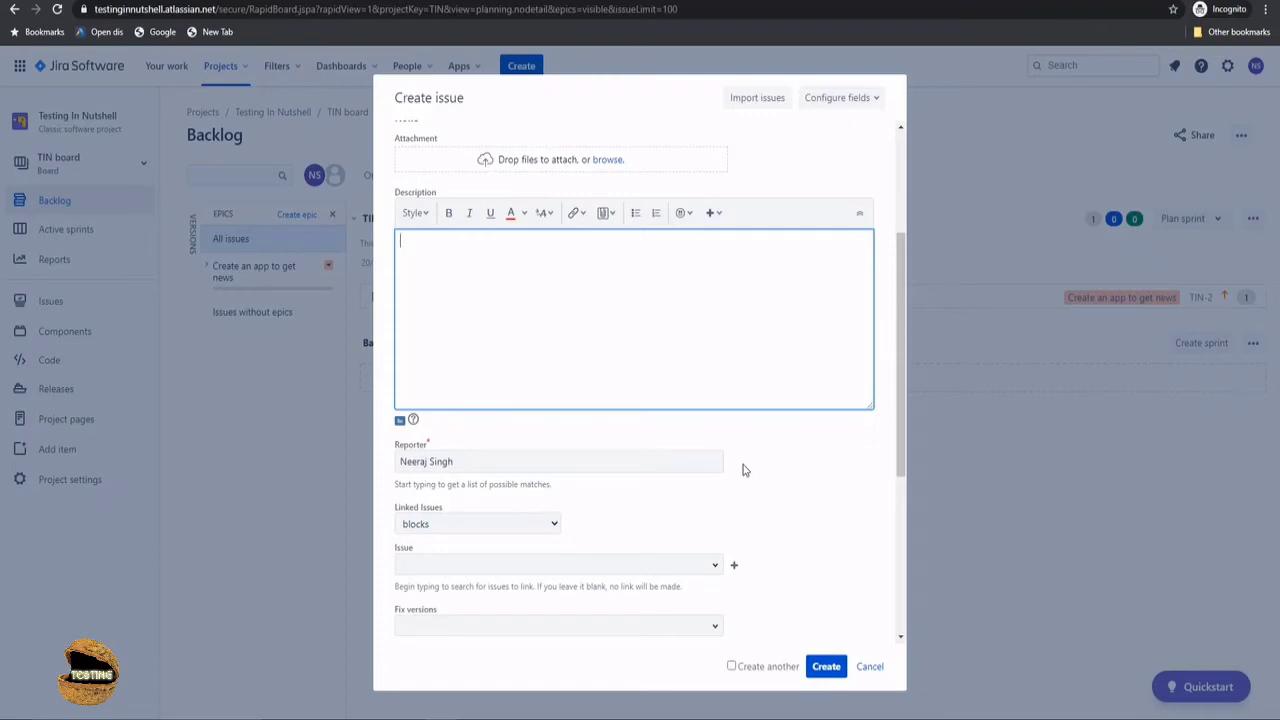
scroll(786, 477, down, 3)
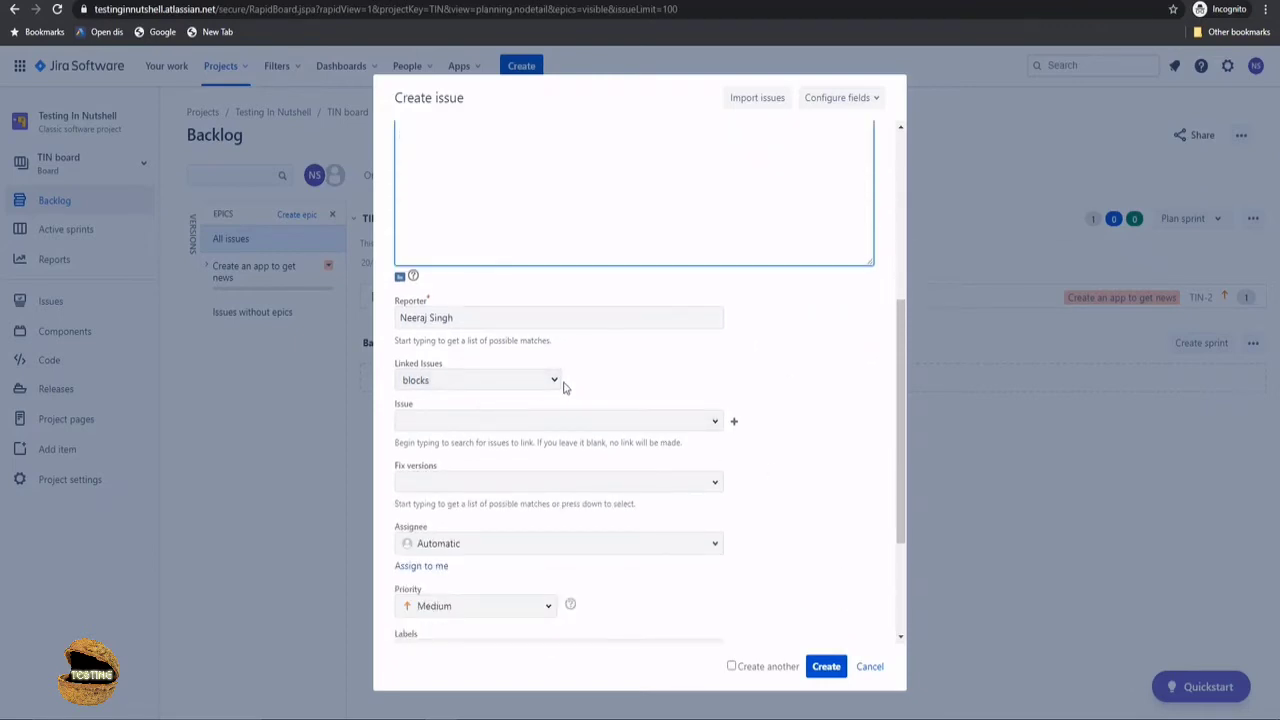
scroll(770, 414, down, 3)
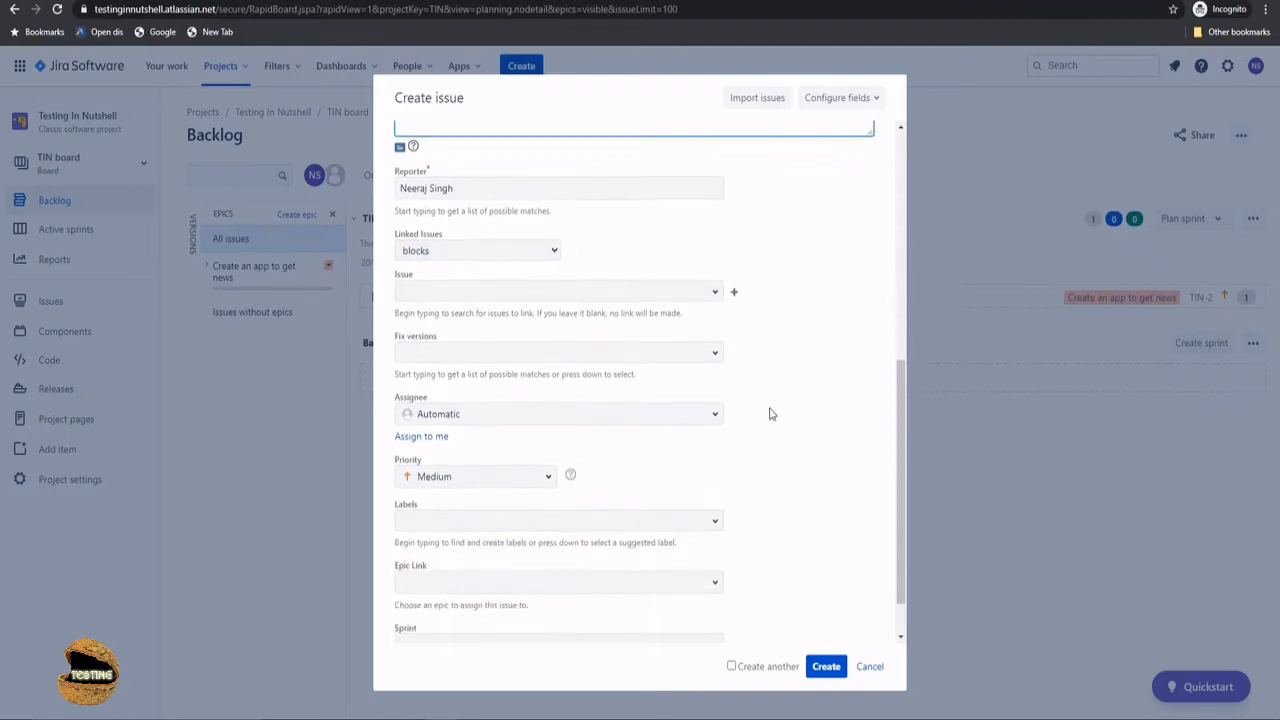
click(715, 280)
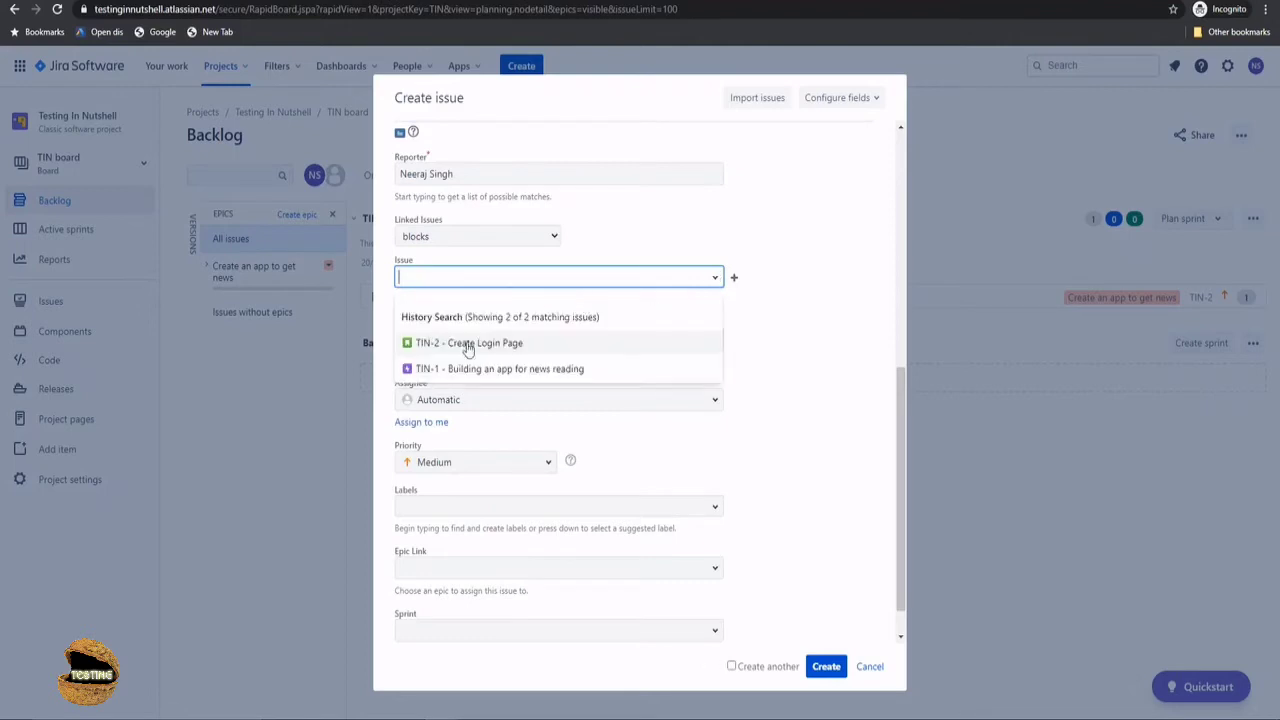
click(785, 321)
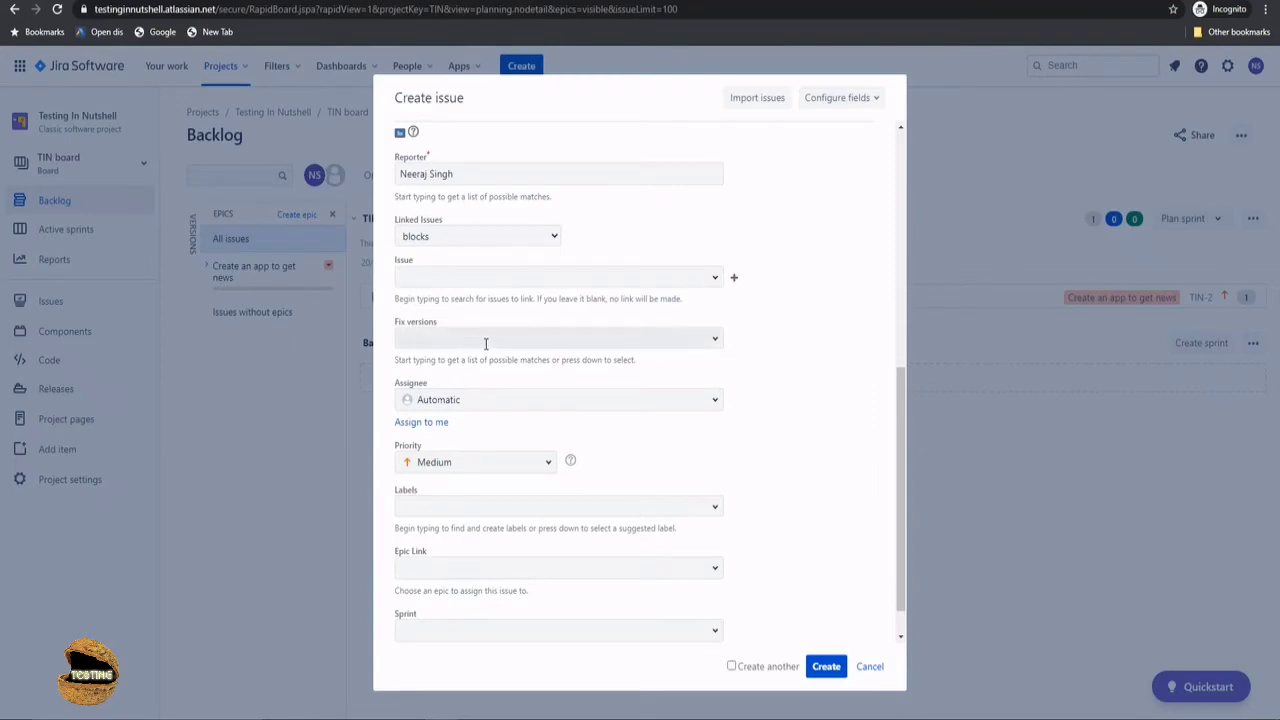
click(716, 340)
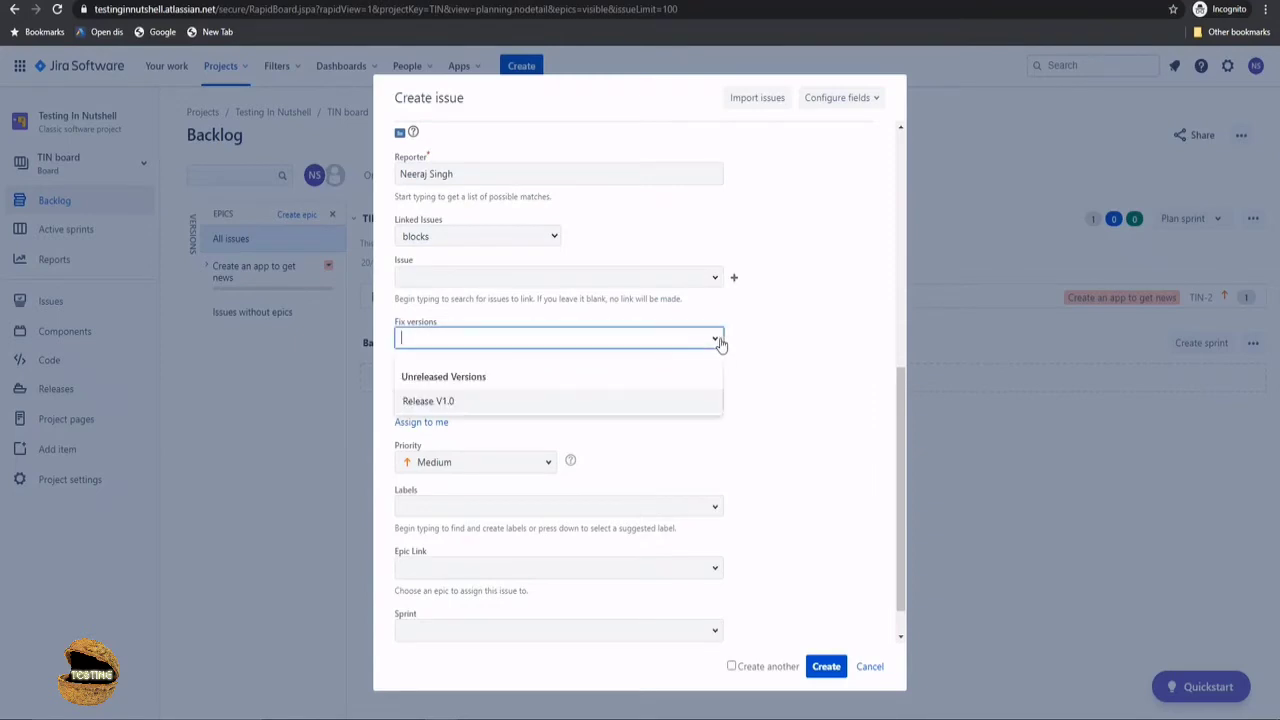
click(480, 402)
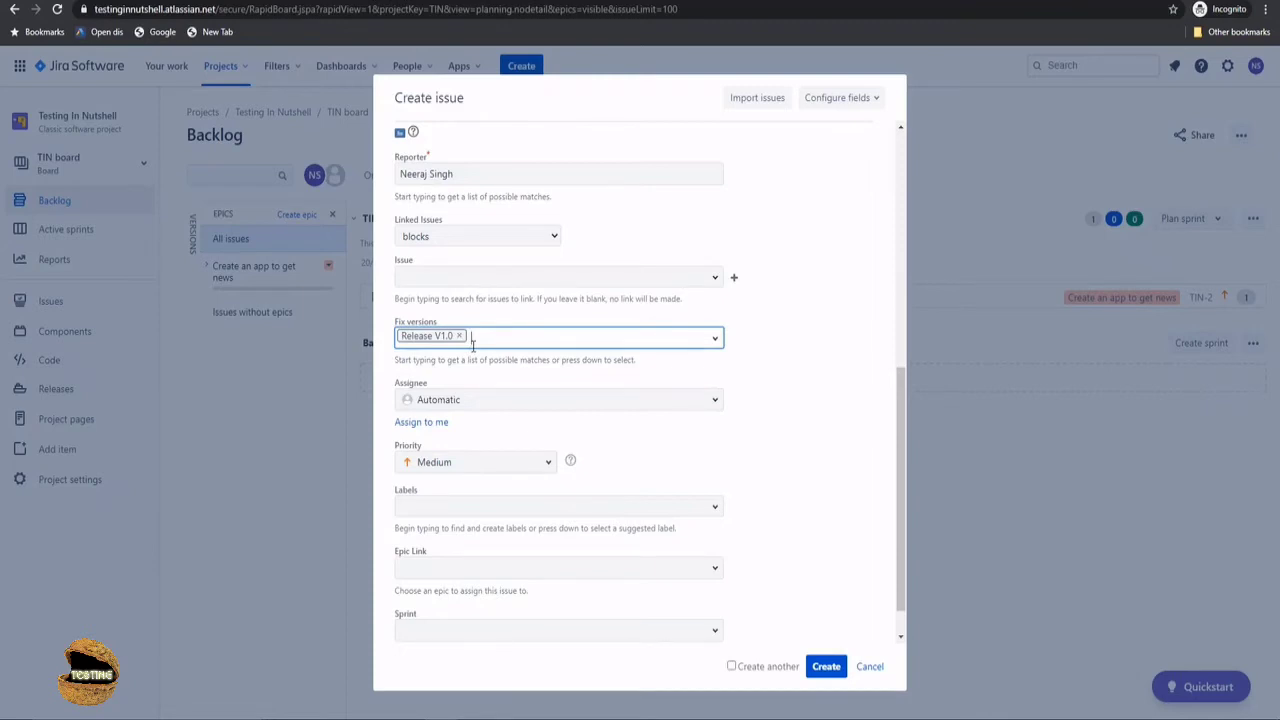
- Assign the story to the current user
click(714, 403)
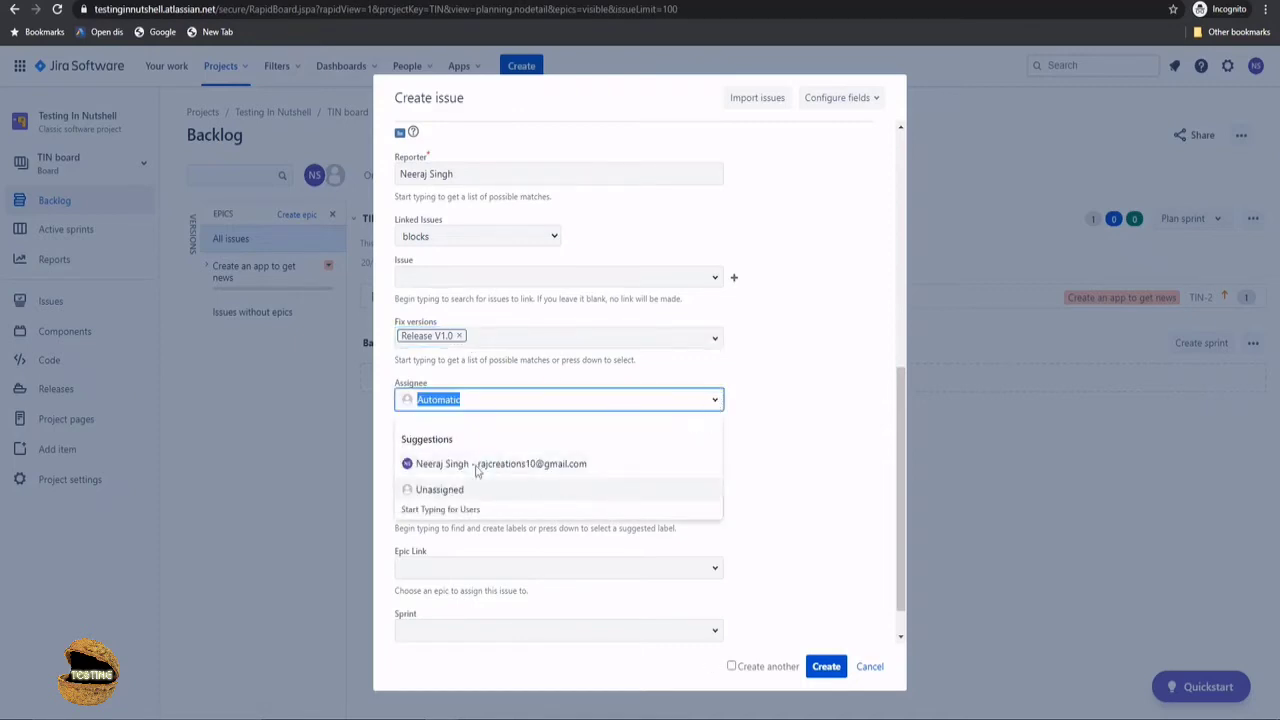
click(812, 445)
click(409, 427)
scroll(831, 402, down, 1)
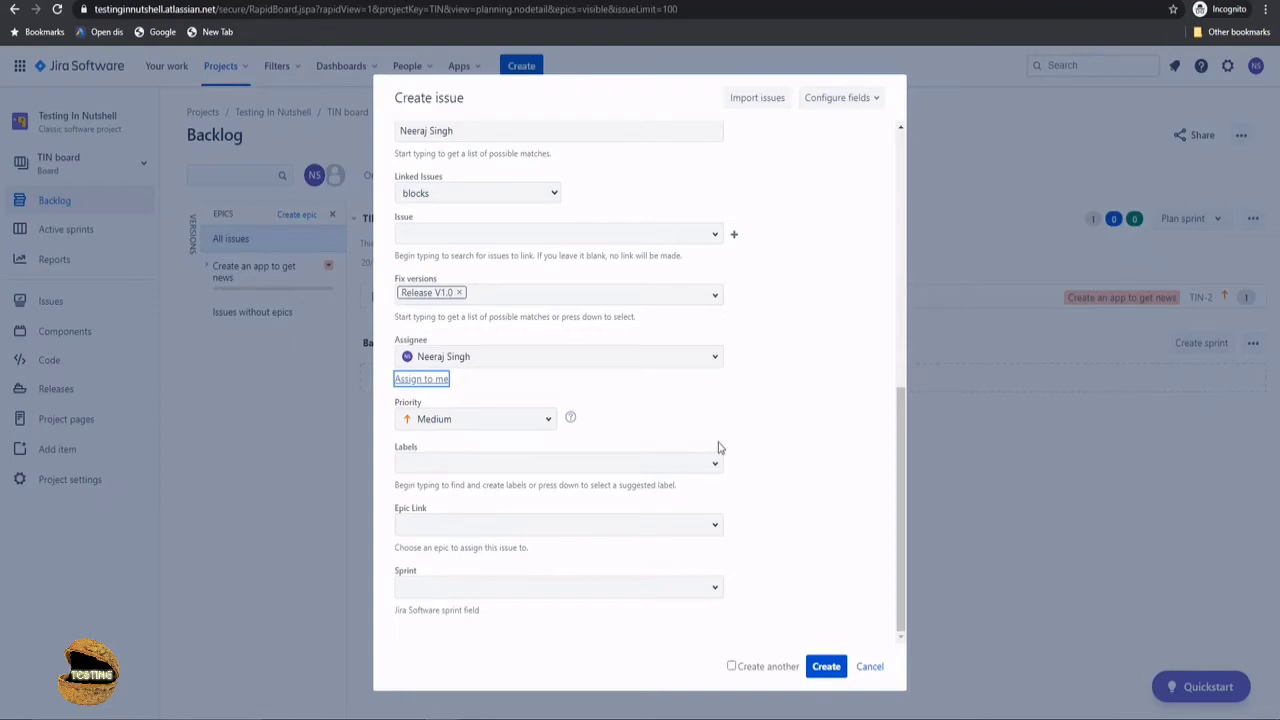
- Link the story to the epic 'Create an app to get news (TIN-1)', leaving labels empty
click(716, 468)
click(745, 473)
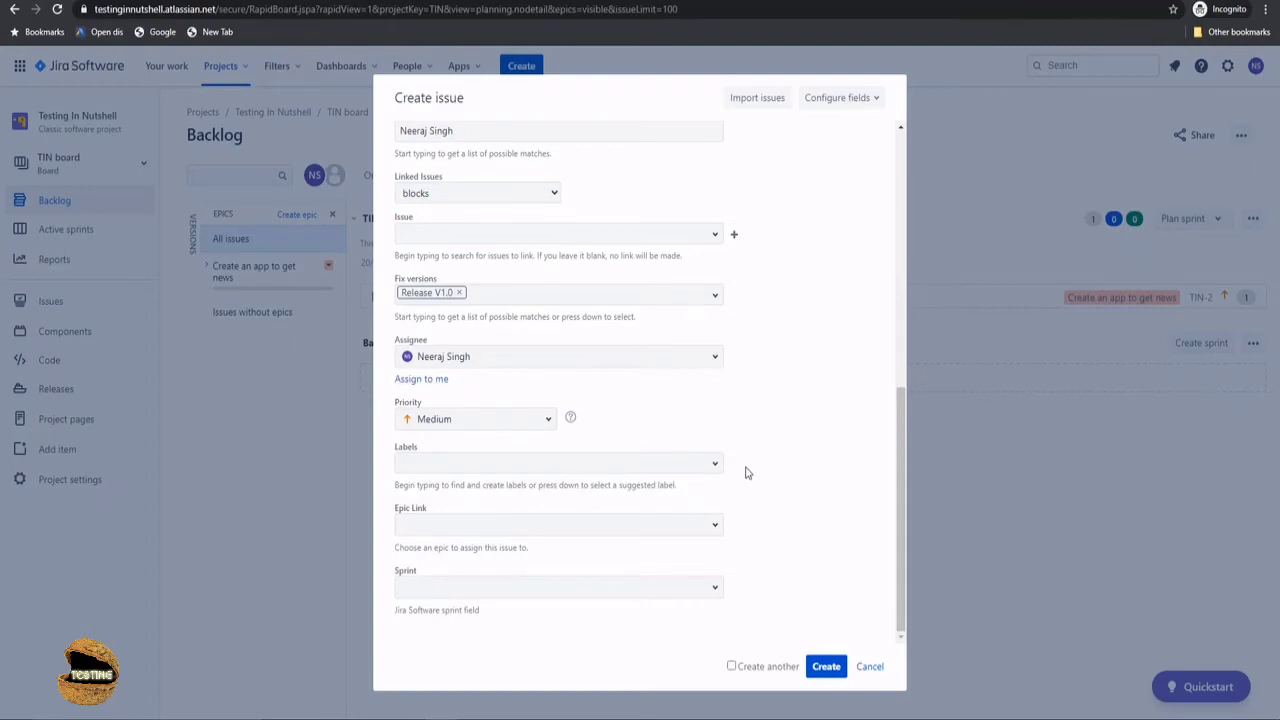
click(717, 525)
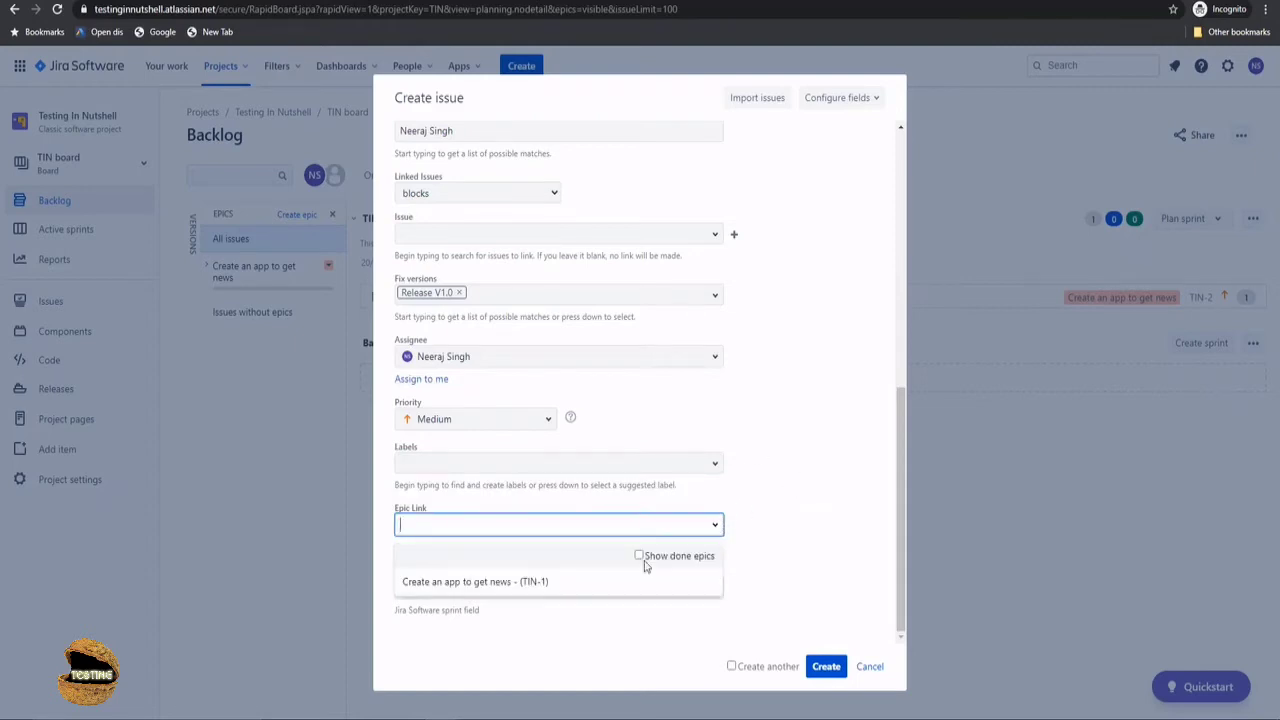
click(500, 581)
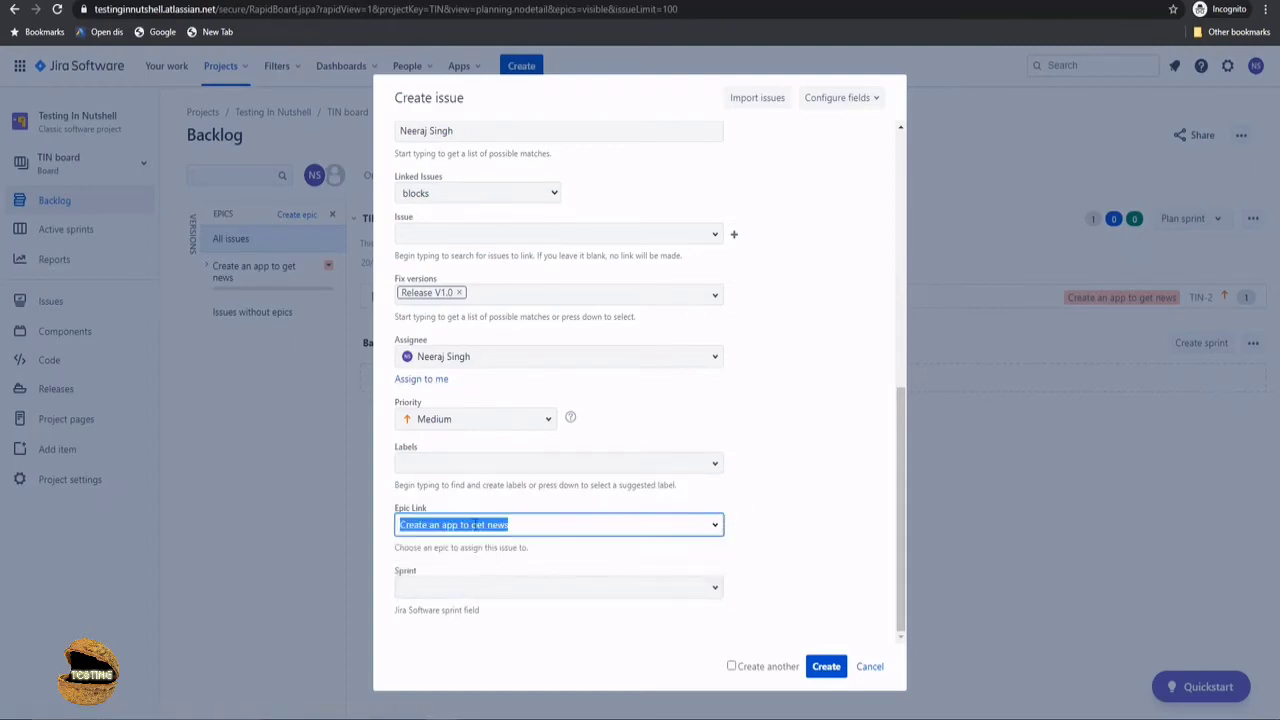
click(752, 522)
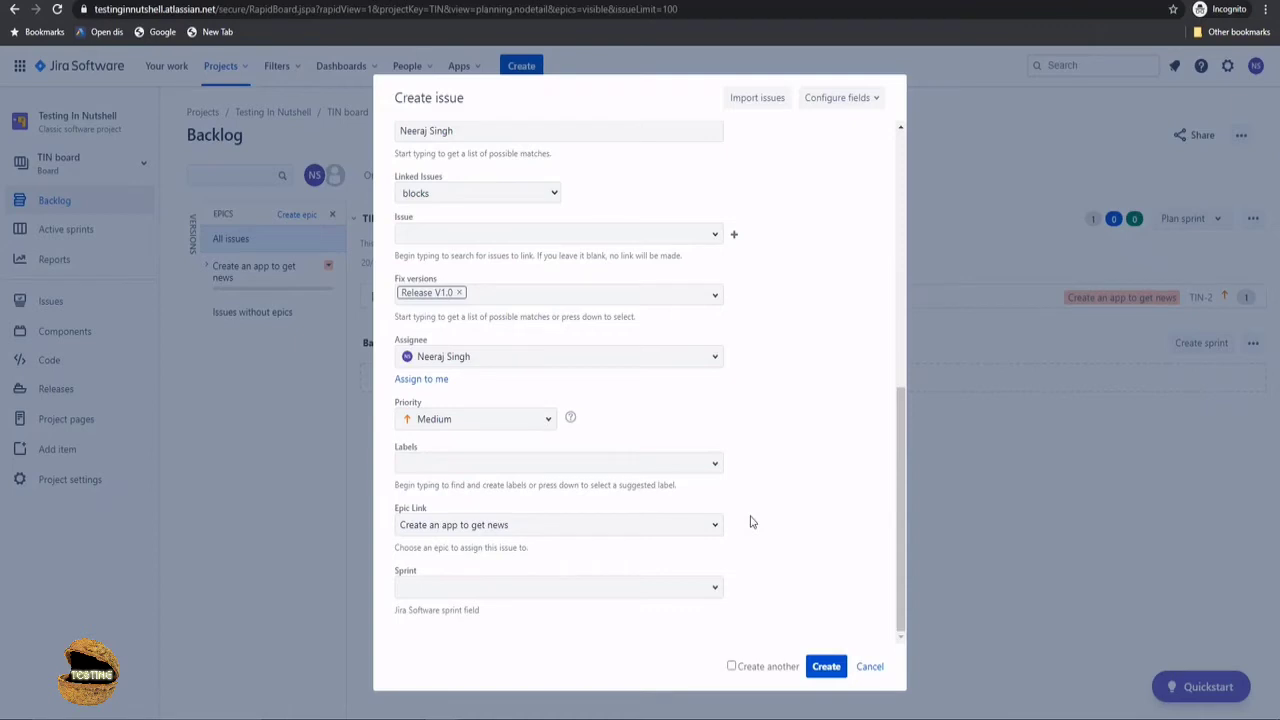
- Place the story in TIN Sprint 1 and review the sprint scope warning
click(716, 591)
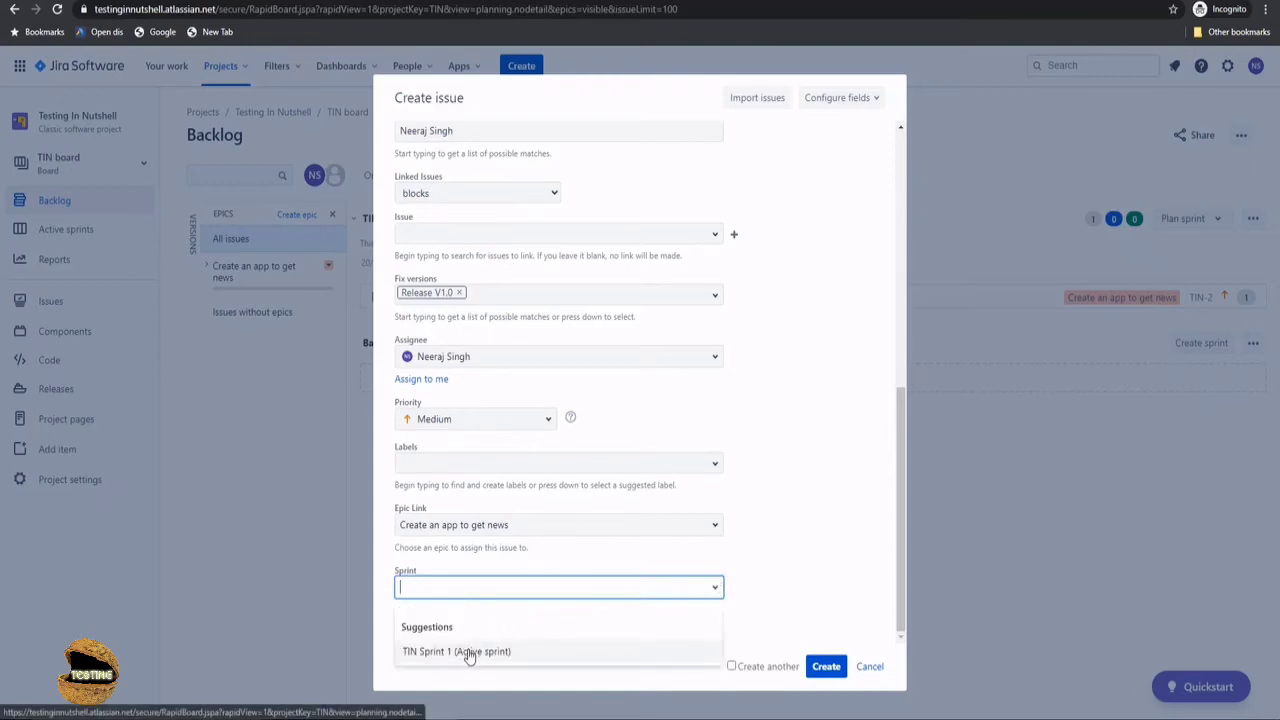
click(471, 651)
click(785, 585)
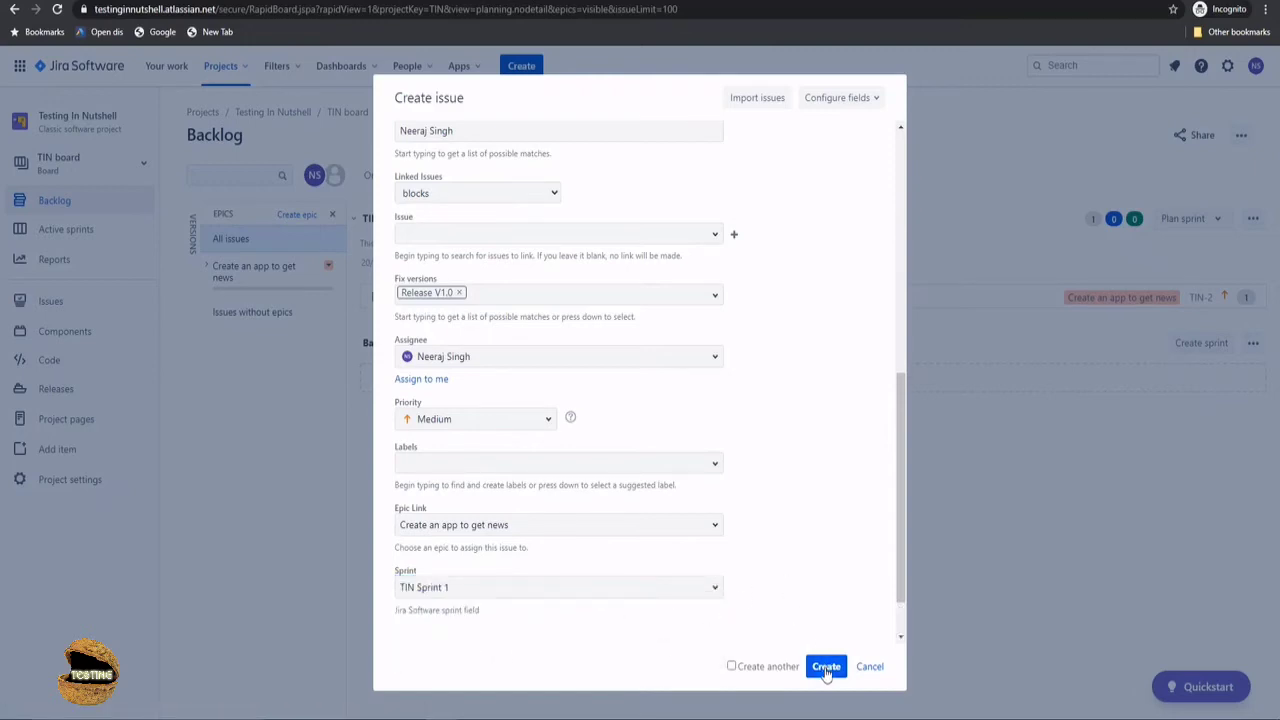
scroll(812, 562, down, 1)
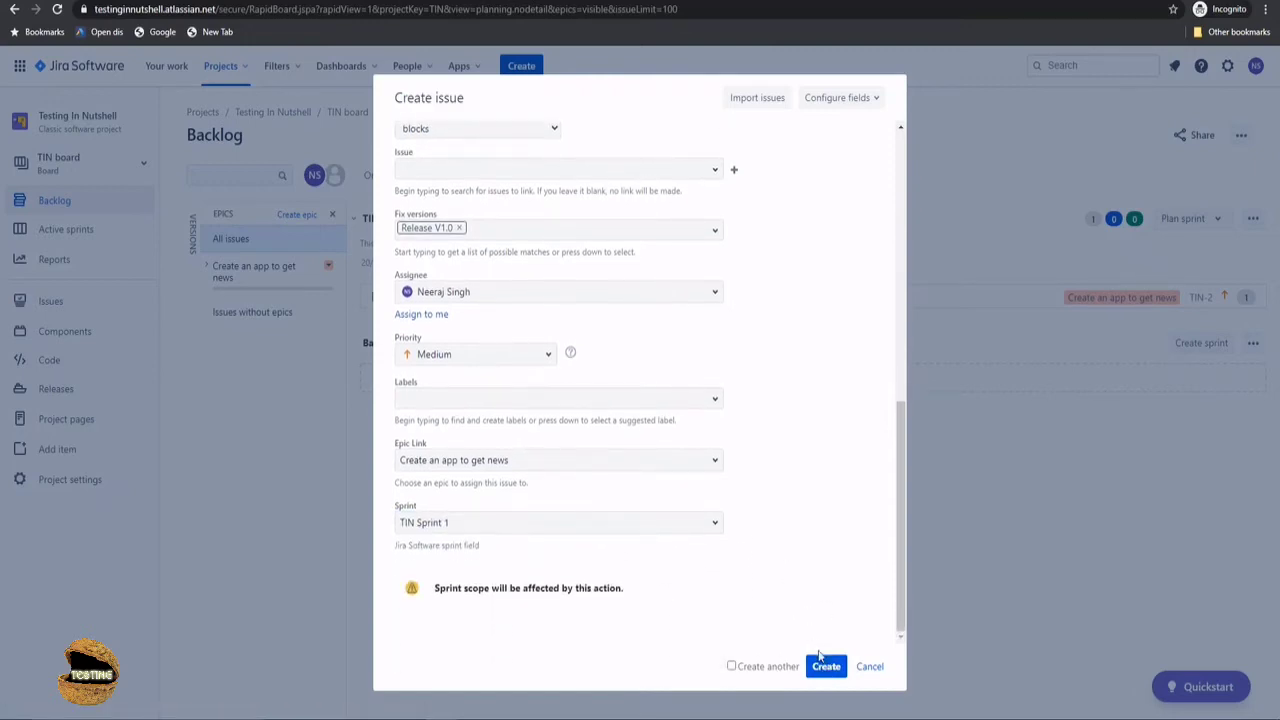
scroll(773, 543, up, 2)
scroll(773, 543, up, 5)
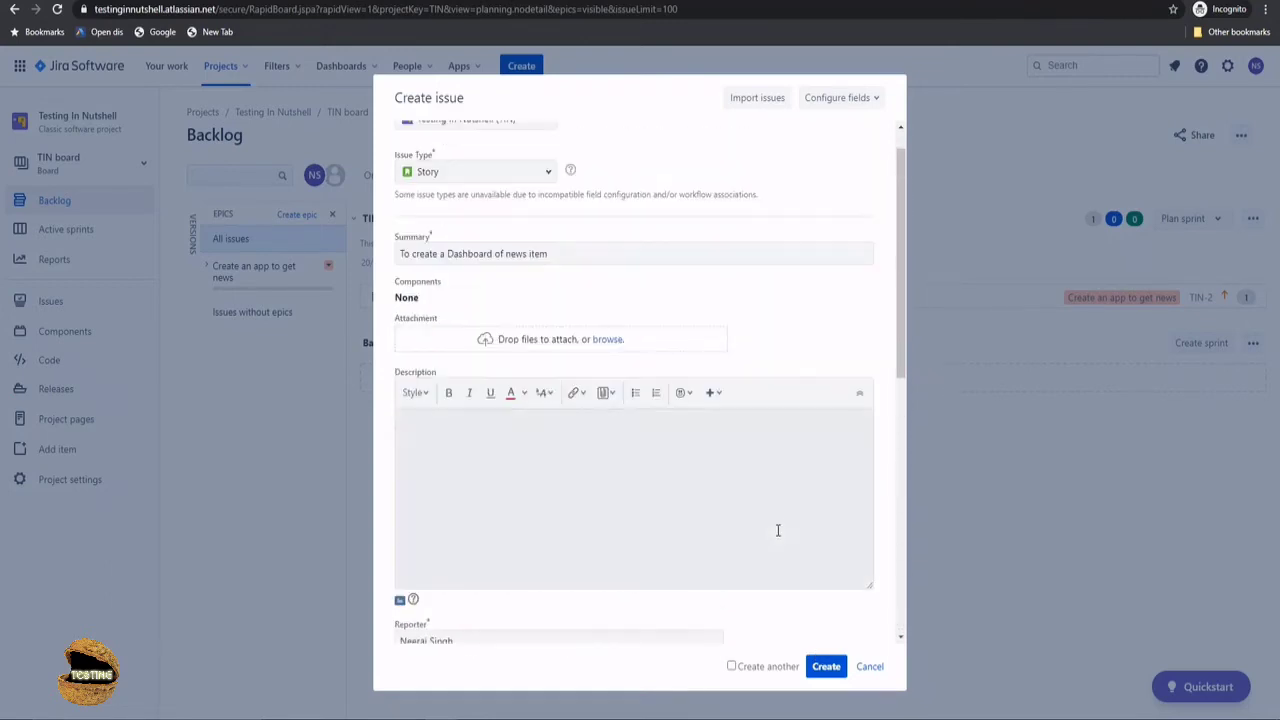
scroll(814, 437, down, 3)
scroll(803, 480, down, 3)
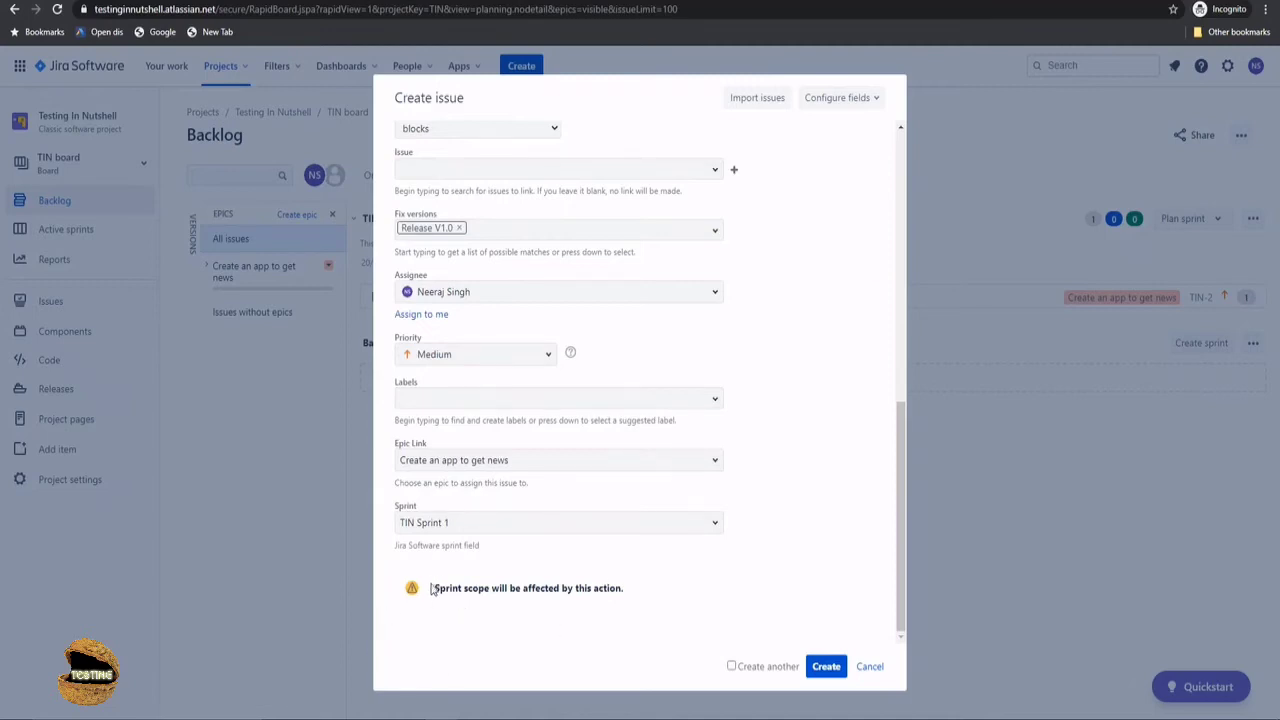
drag(437, 588, 630, 597)
- Submit the story 'To create a Dashboard of news item', creating TIN-3 in TIN Sprint 1
click(685, 598)
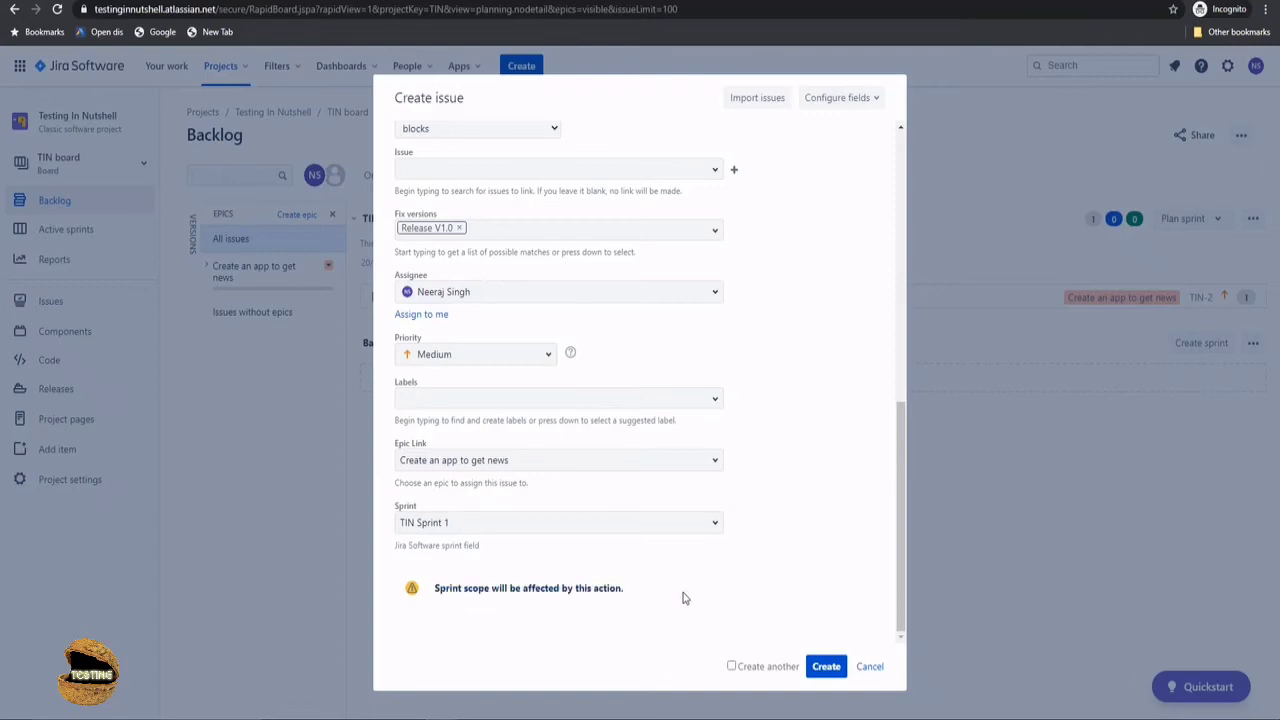
click(826, 668)
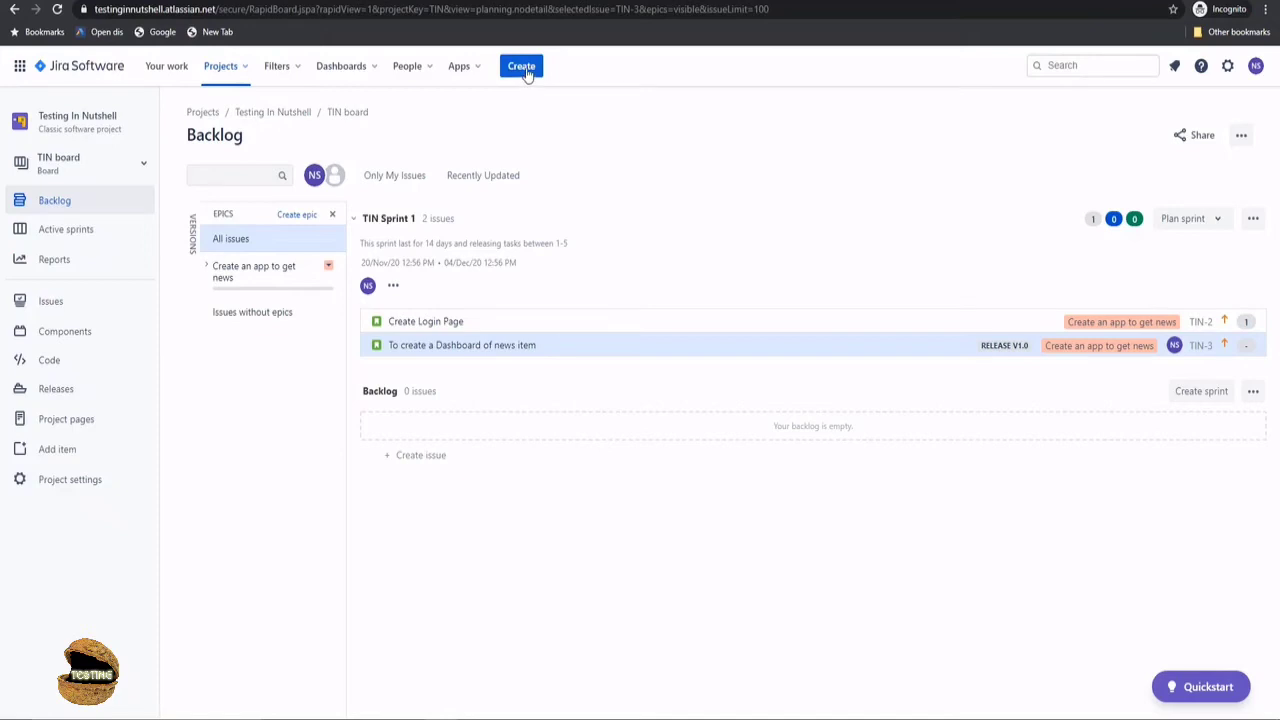
- Start a new Task with summary 'Creating Indicators for Politics news summary'
click(524, 68)
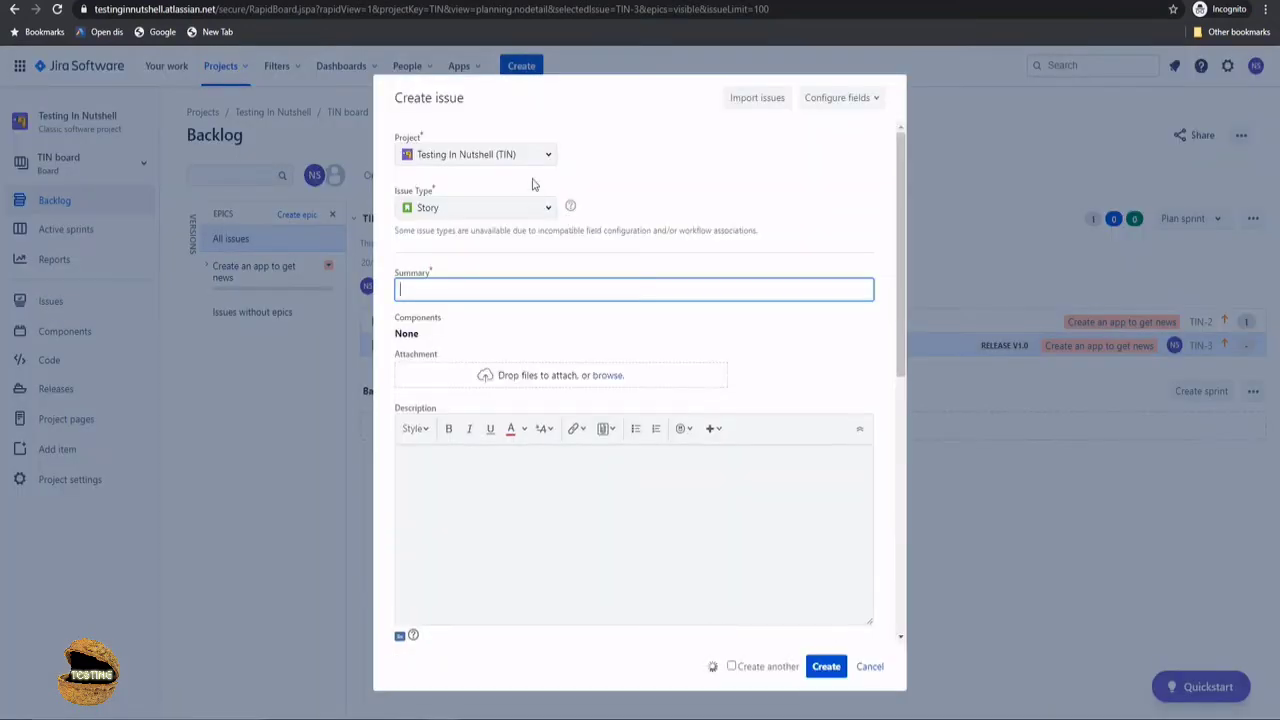
click(547, 207)
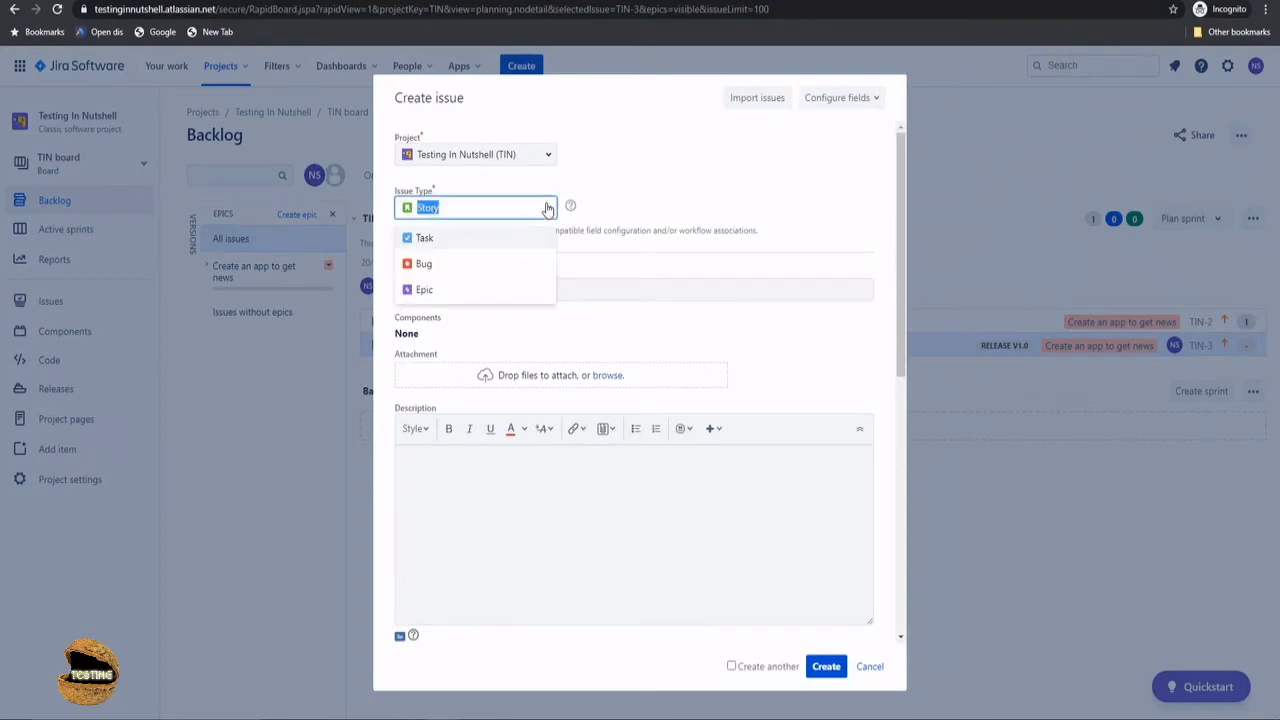
click(446, 241)
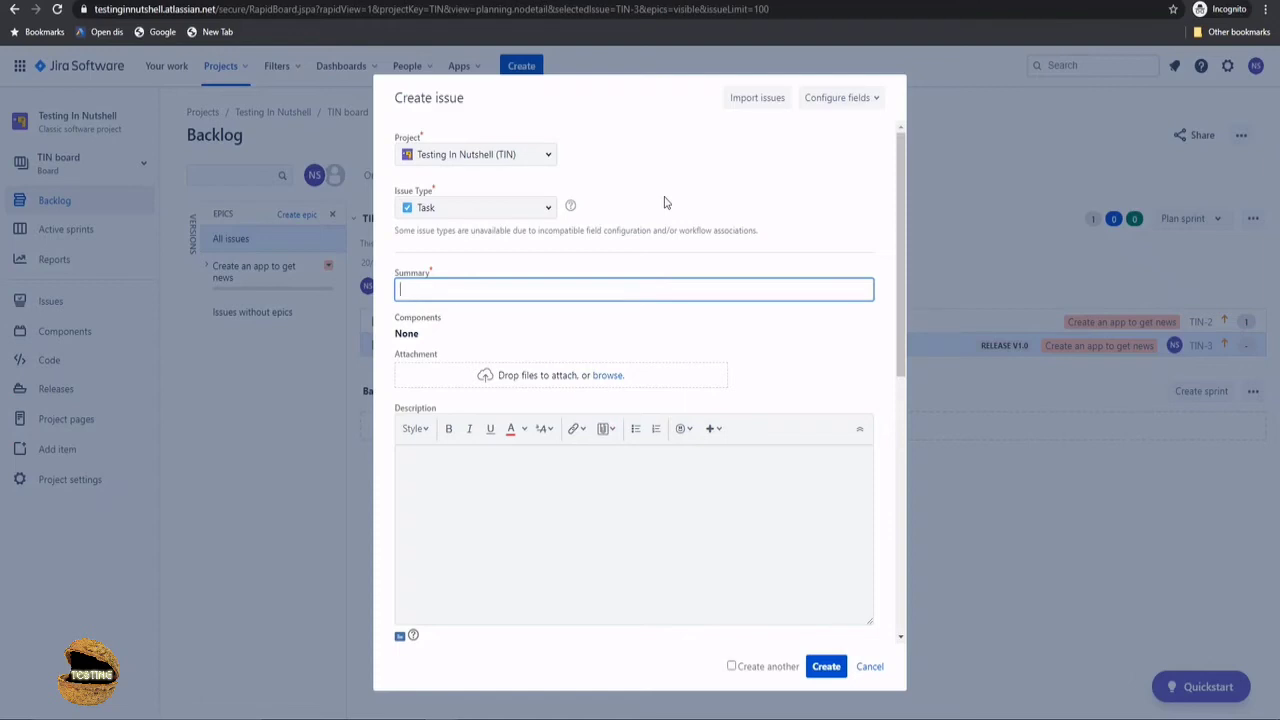
text(ting Indicators for Politics)
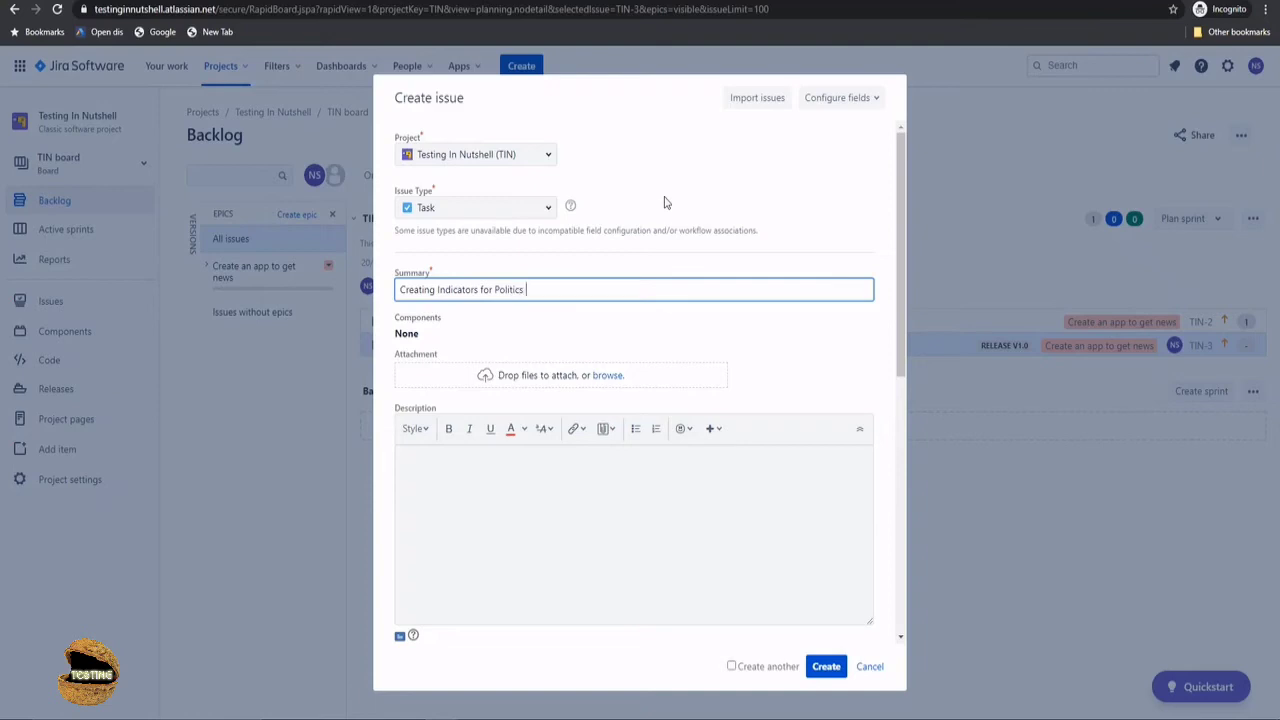
text( summary)
click(525, 291)
text(news summary)
- Set the Politics task's fix version to Release V1.0 and assign it to yourself
scroll(745, 385, down, 3)
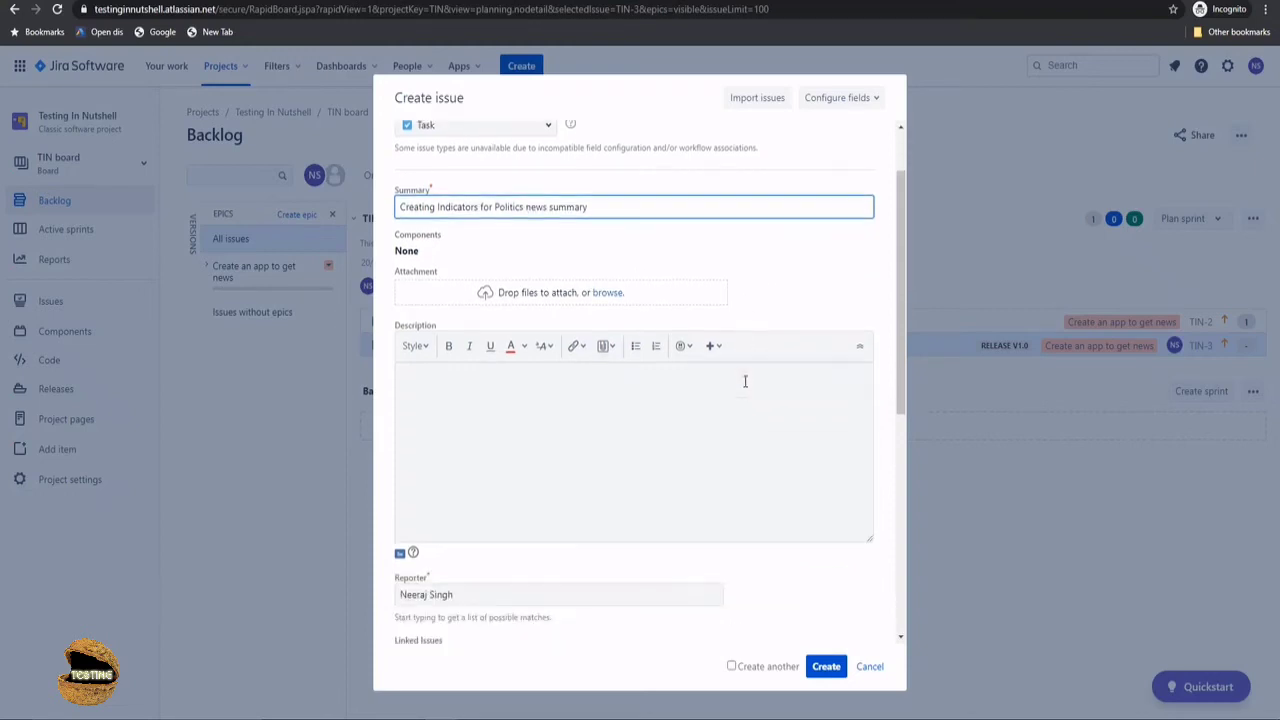
scroll(730, 401, down, 5)
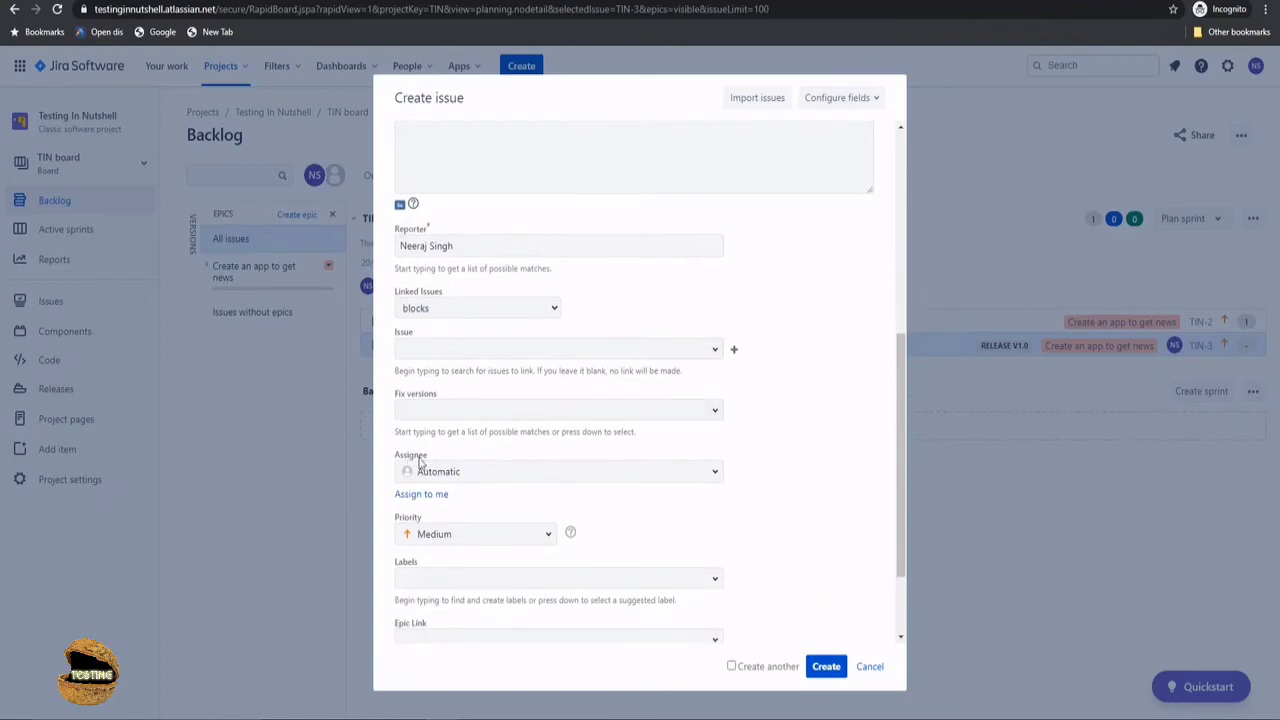
click(715, 412)
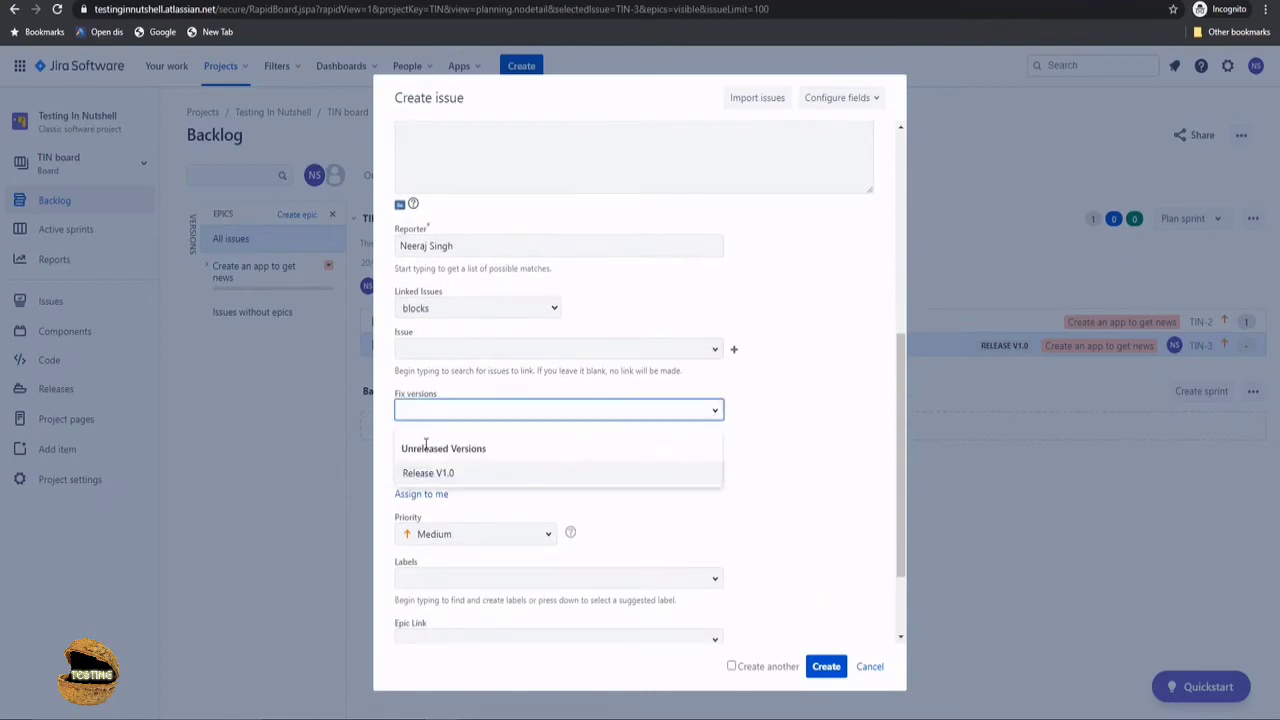
click(437, 478)
scroll(709, 409, down, 2)
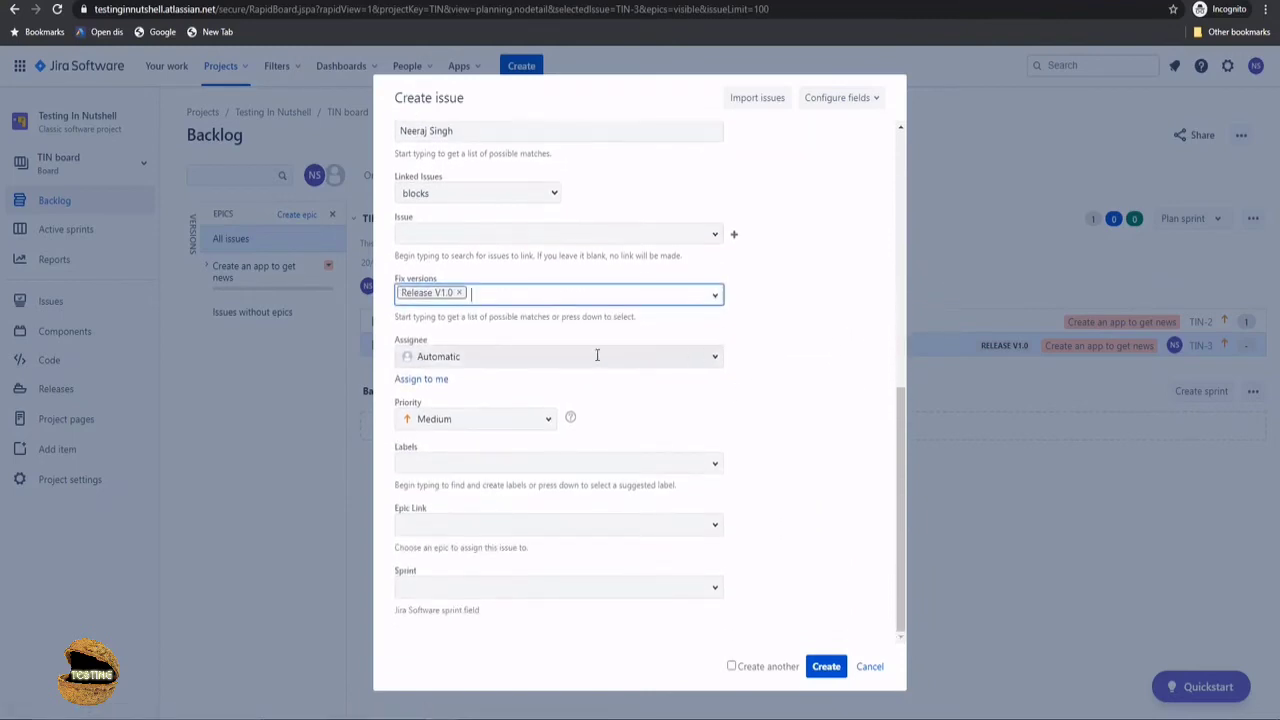
click(438, 386)
- Link it to the 'Create an app to get news' epic in TIN Sprint 1, keep Create another on, and submit
click(716, 530)
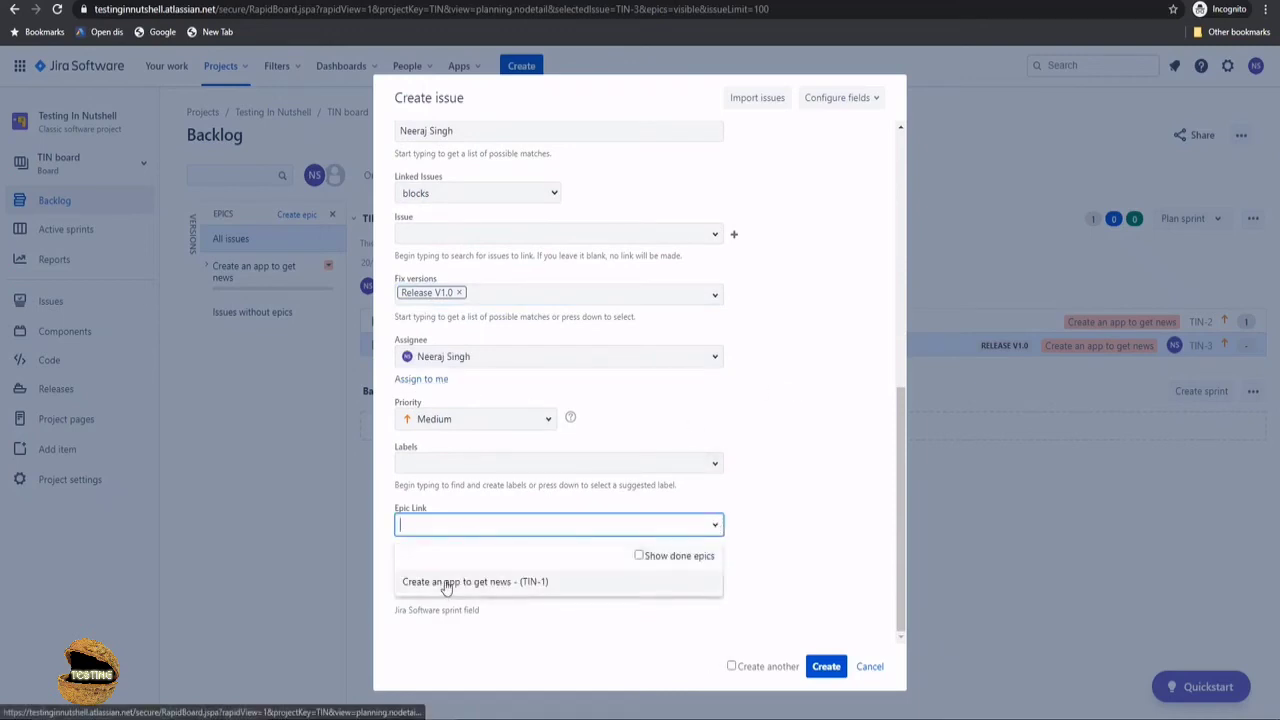
click(447, 581)
click(716, 589)
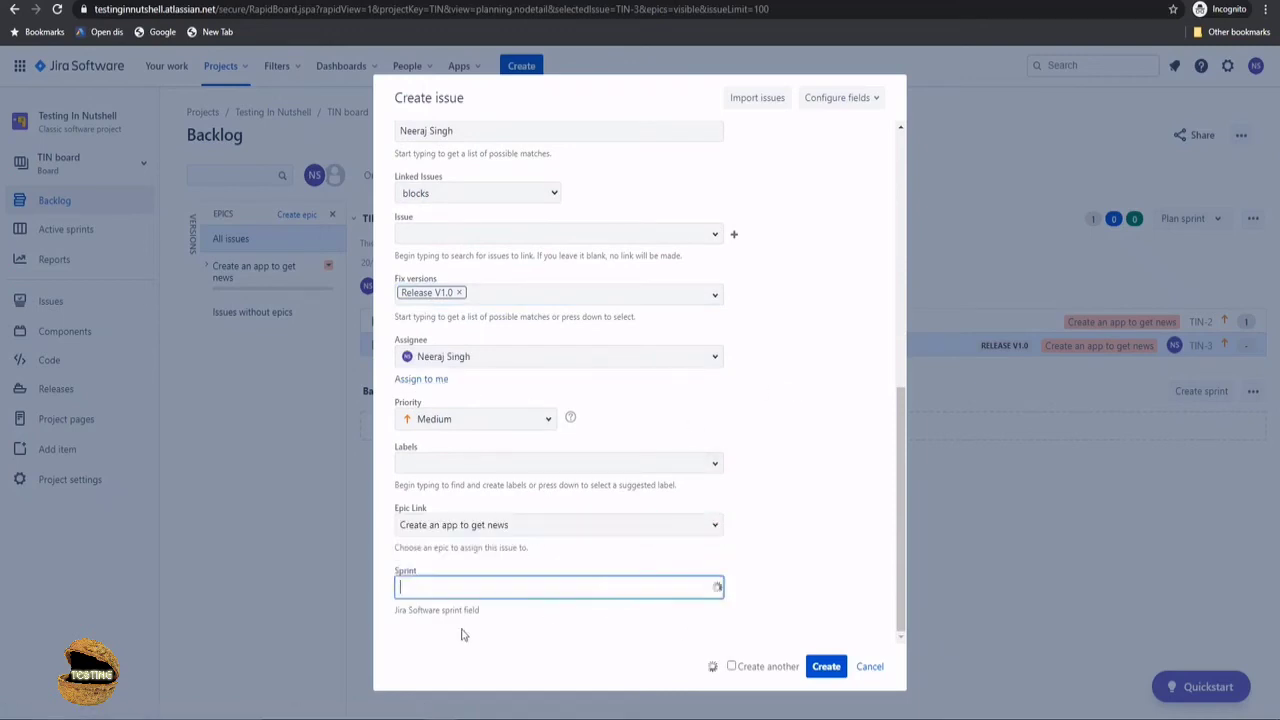
click(455, 651)
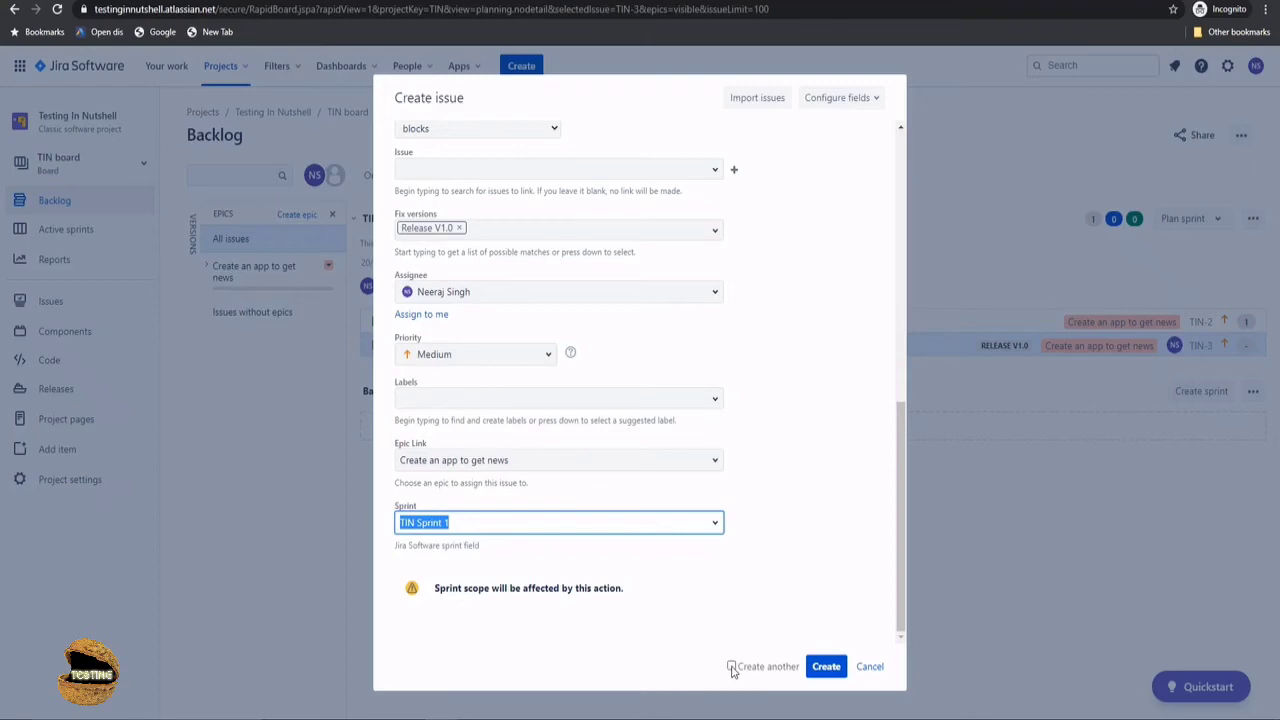
click(731, 666)
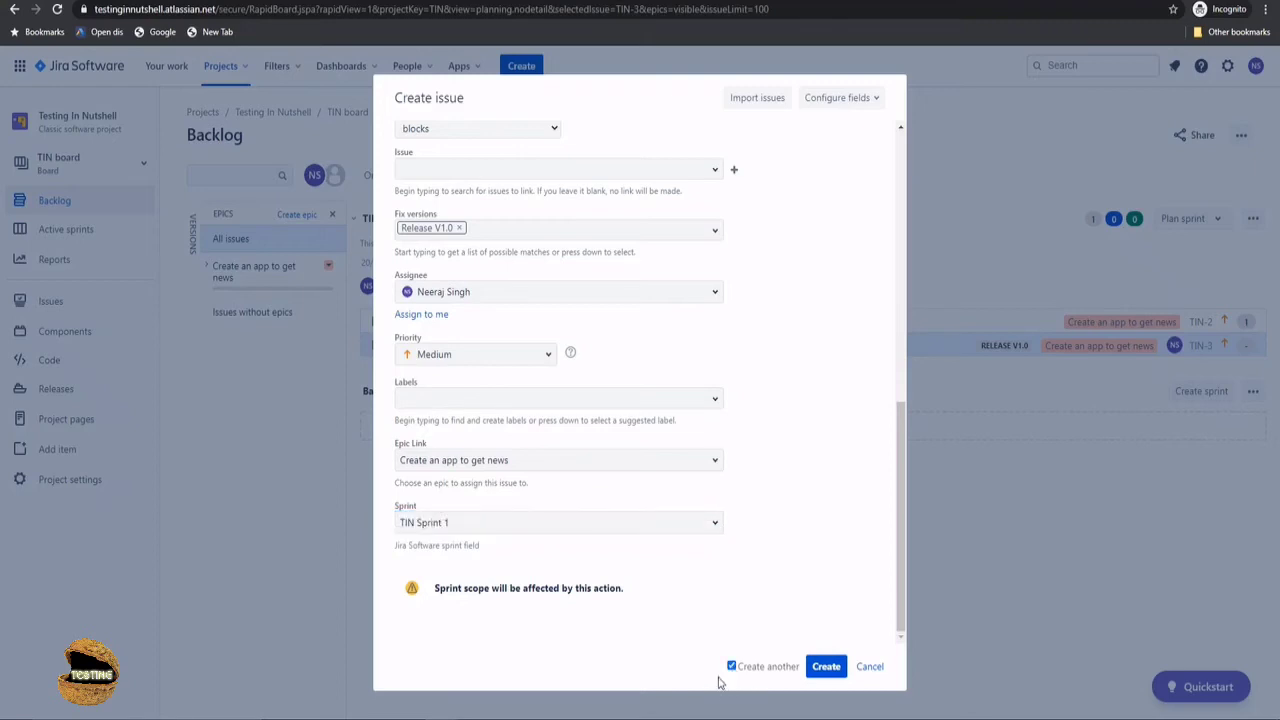
click(826, 668)
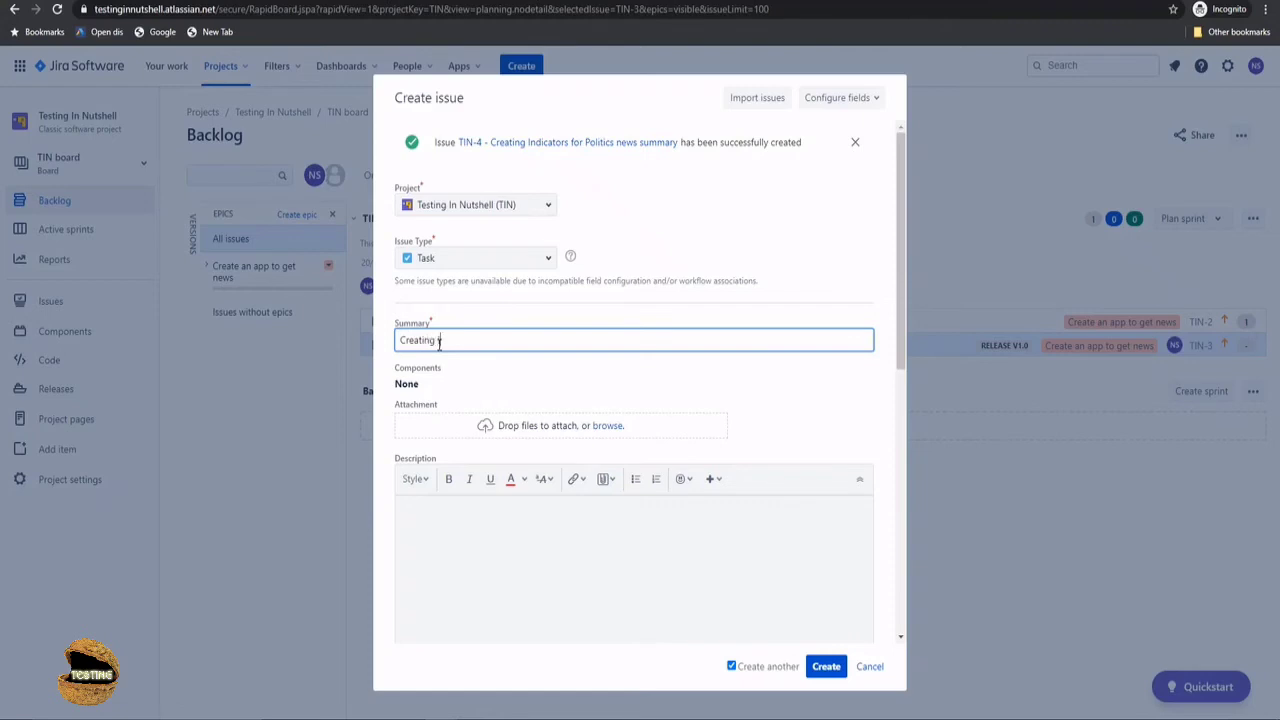
- Create task 'Creating Indicator for Sports news summary' with Highest priority, producing TIN-5
text(ndic)
text(ator for Sports news summary)
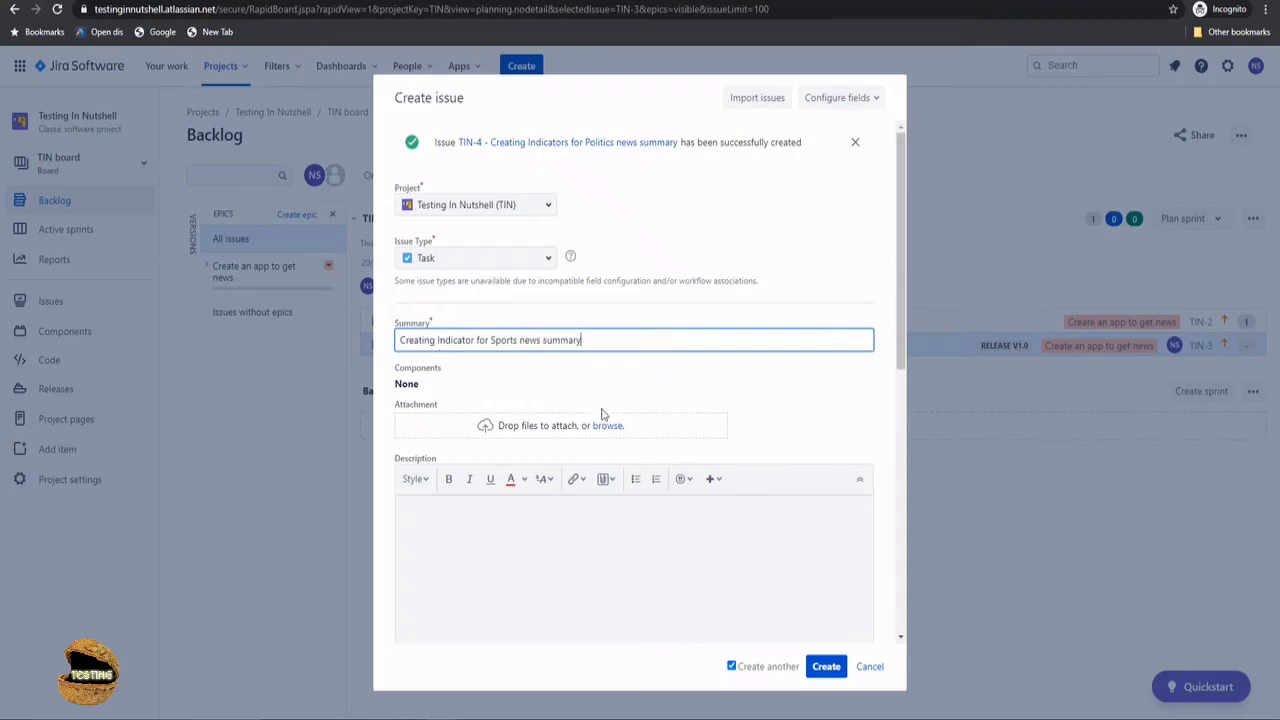
scroll(603, 414, down, 5)
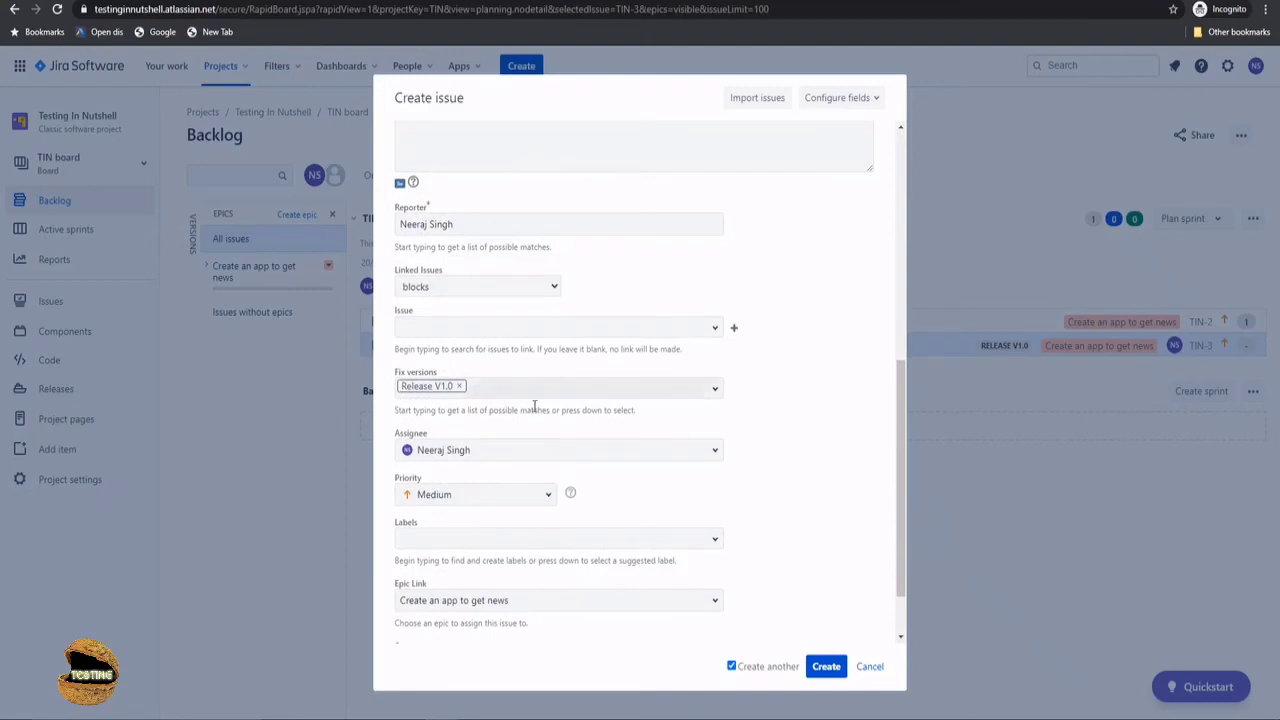
scroll(433, 460, down, 1)
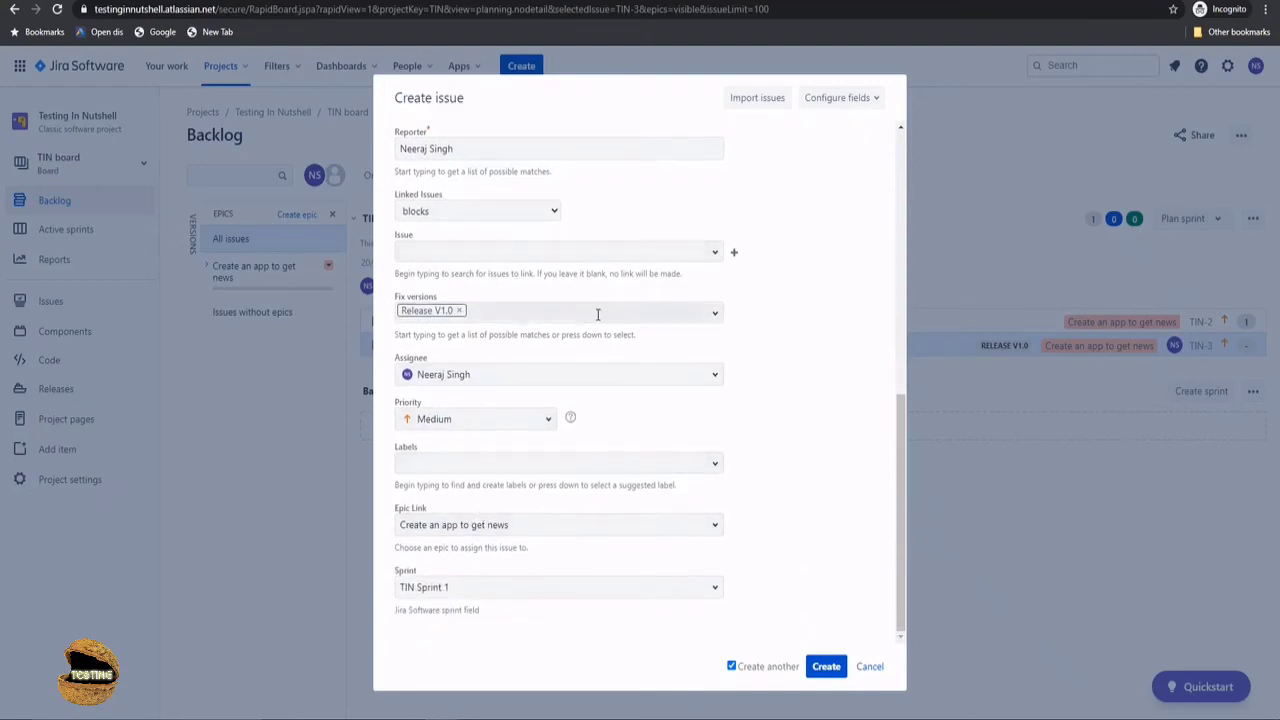
scroll(650, 335, up, 2)
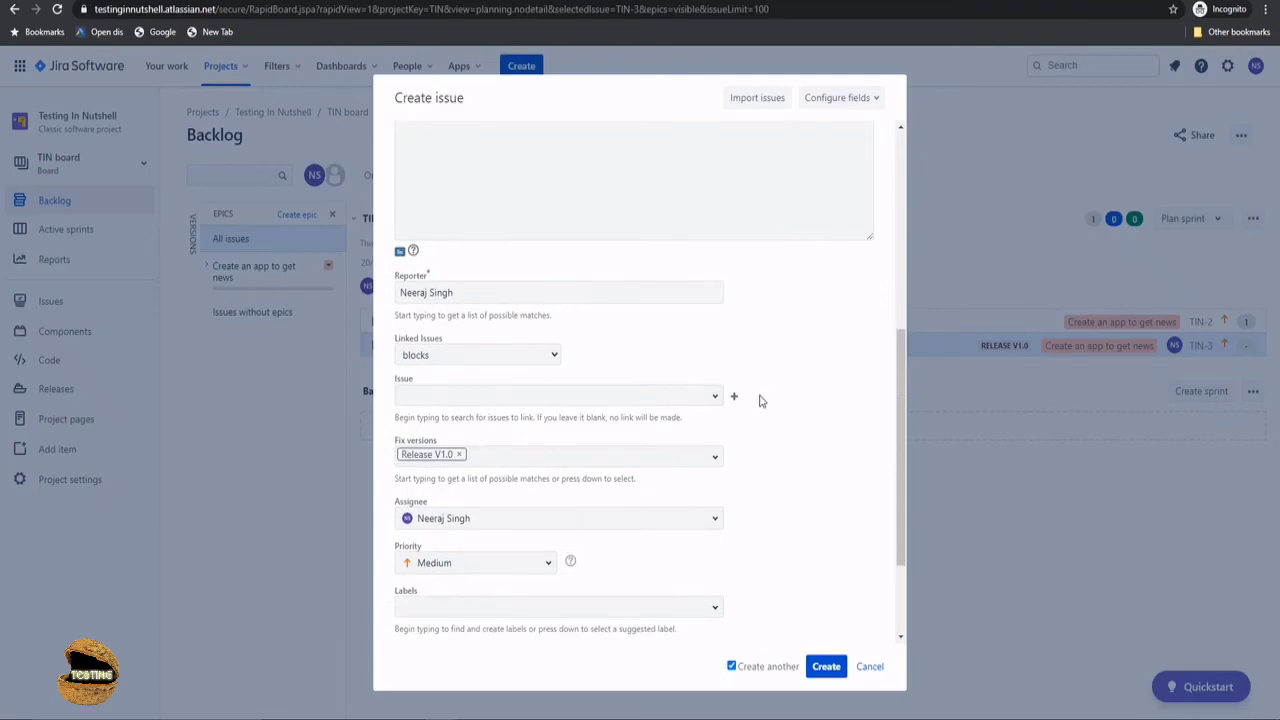
scroll(780, 414, down, 2)
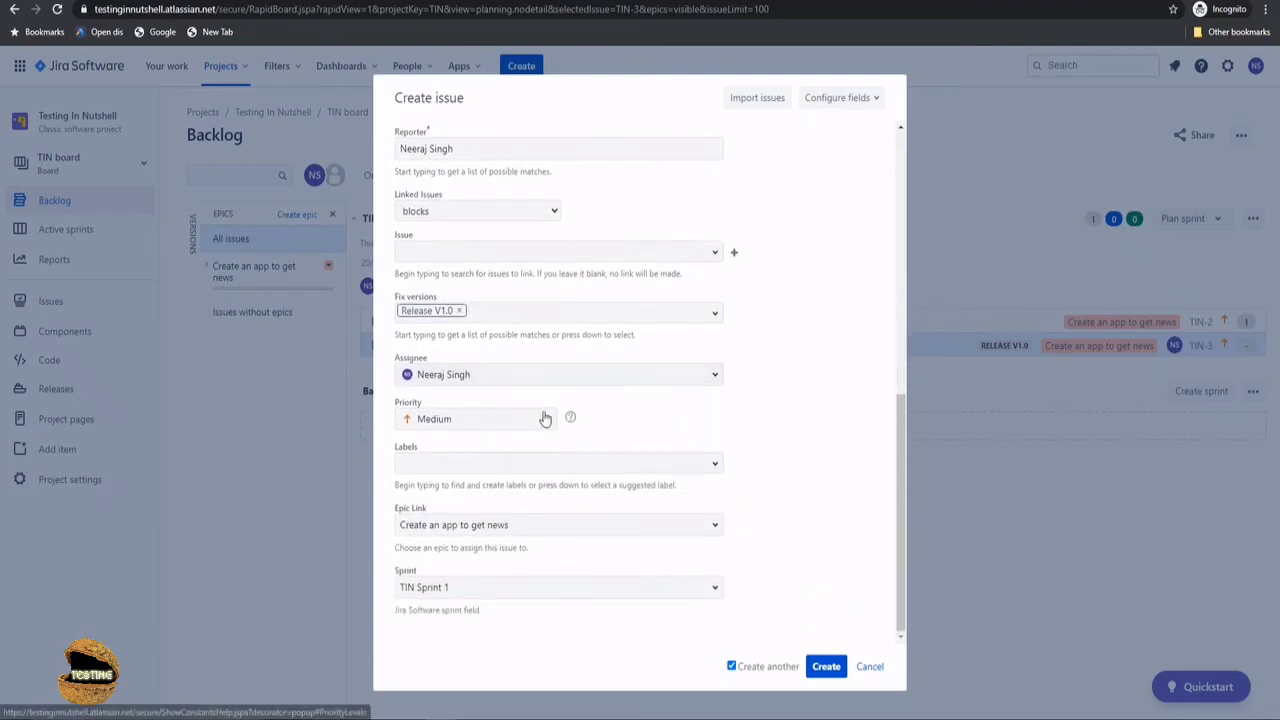
click(536, 419)
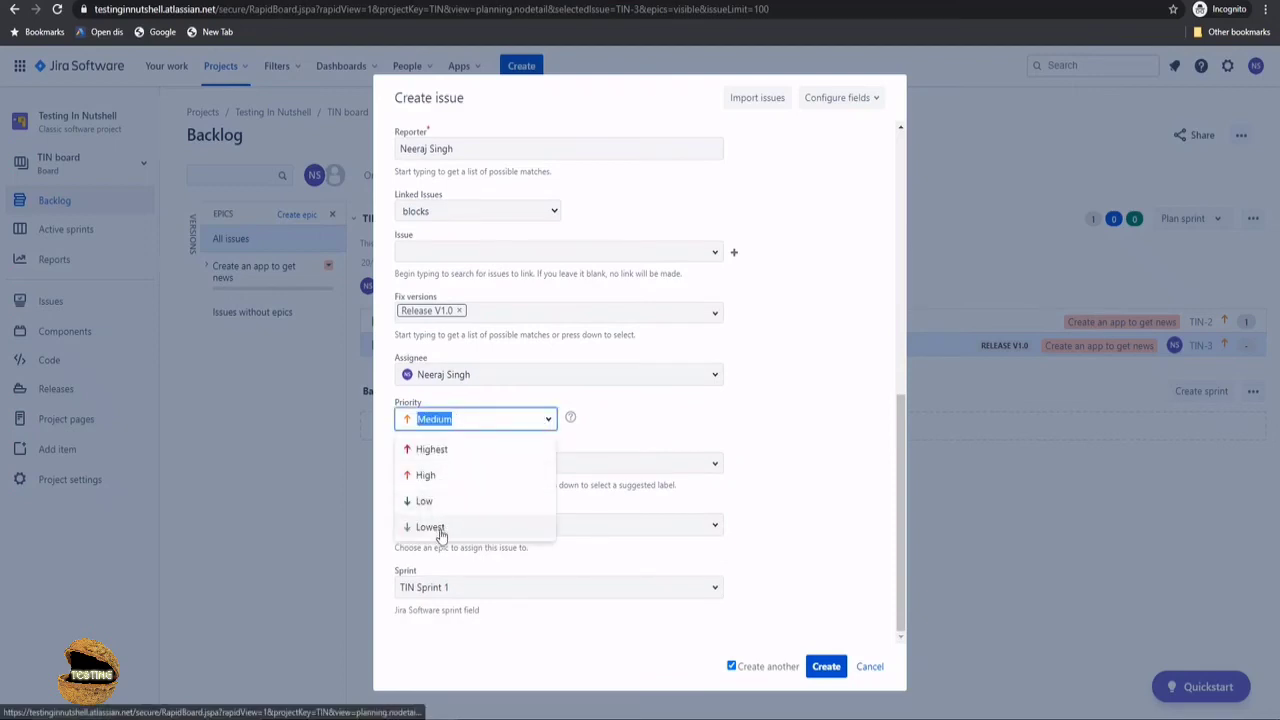
click(446, 452)
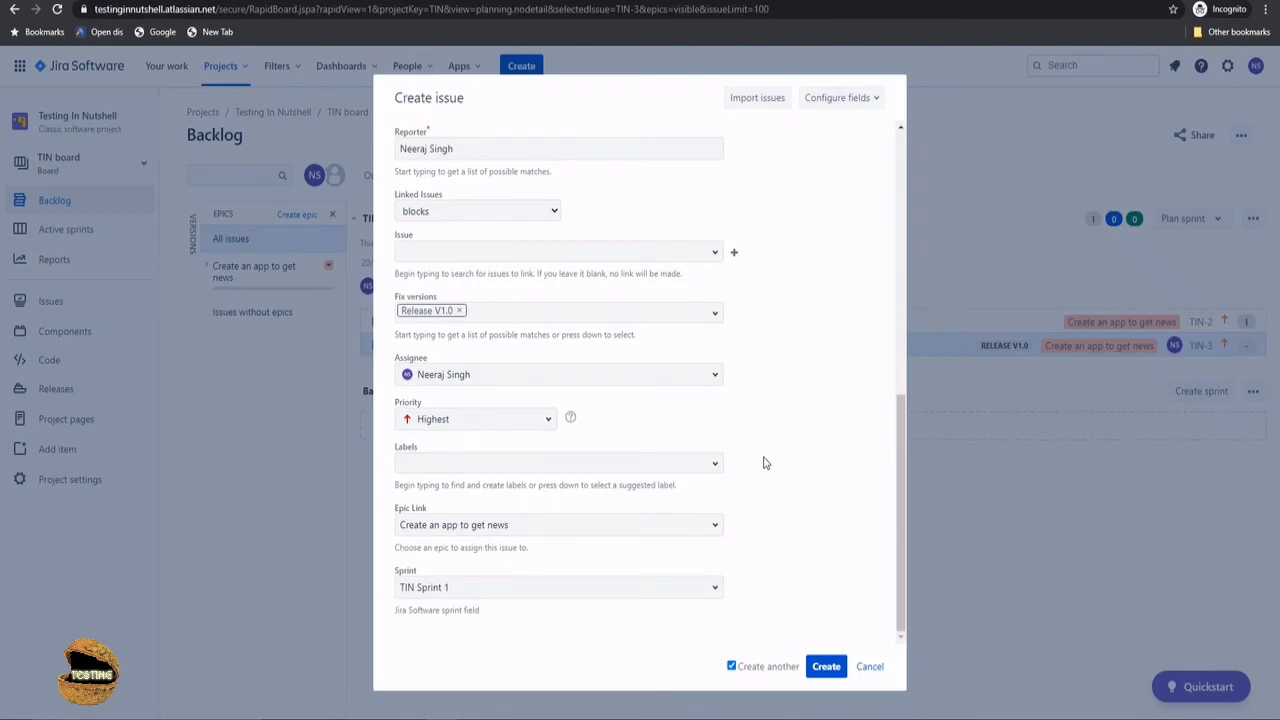
click(826, 667)
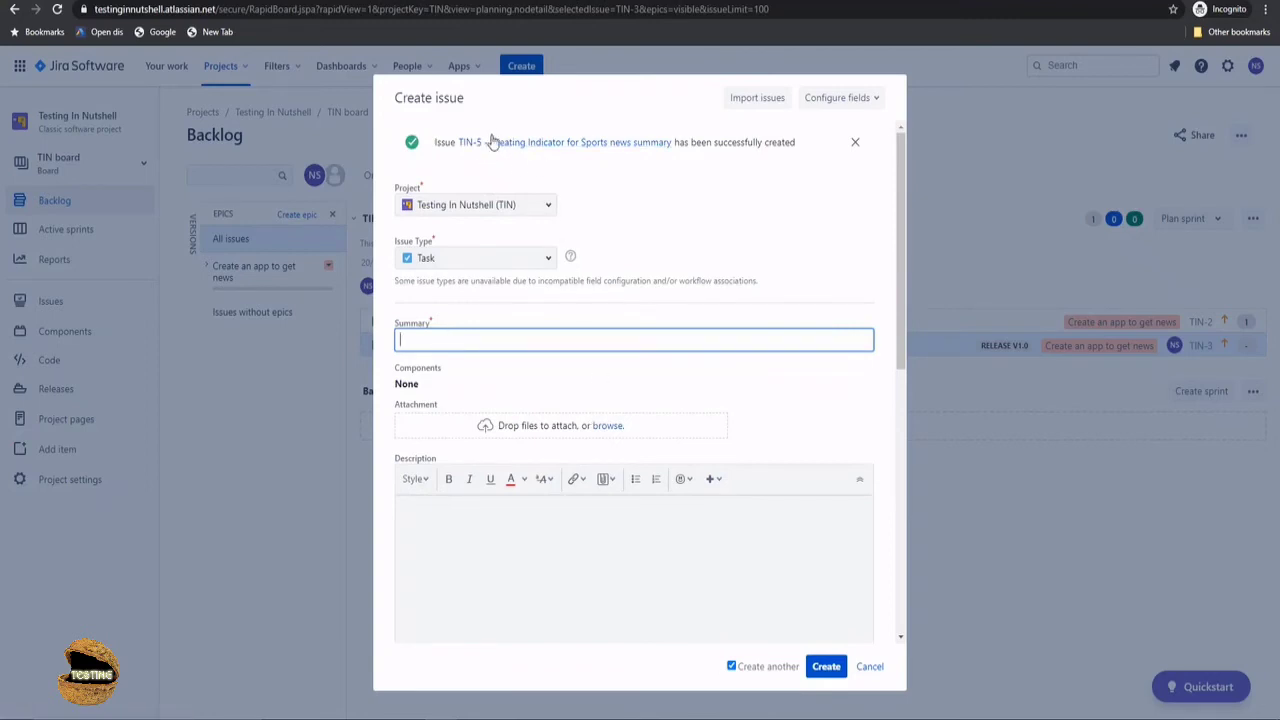
- Enter summary 'Creating indicator for Entertainment news summary' and create it as TIN-6 in TIN Sprint 1
drag(490, 143, 532, 160)
click(455, 341)
text(Creating indicator for Entertia)
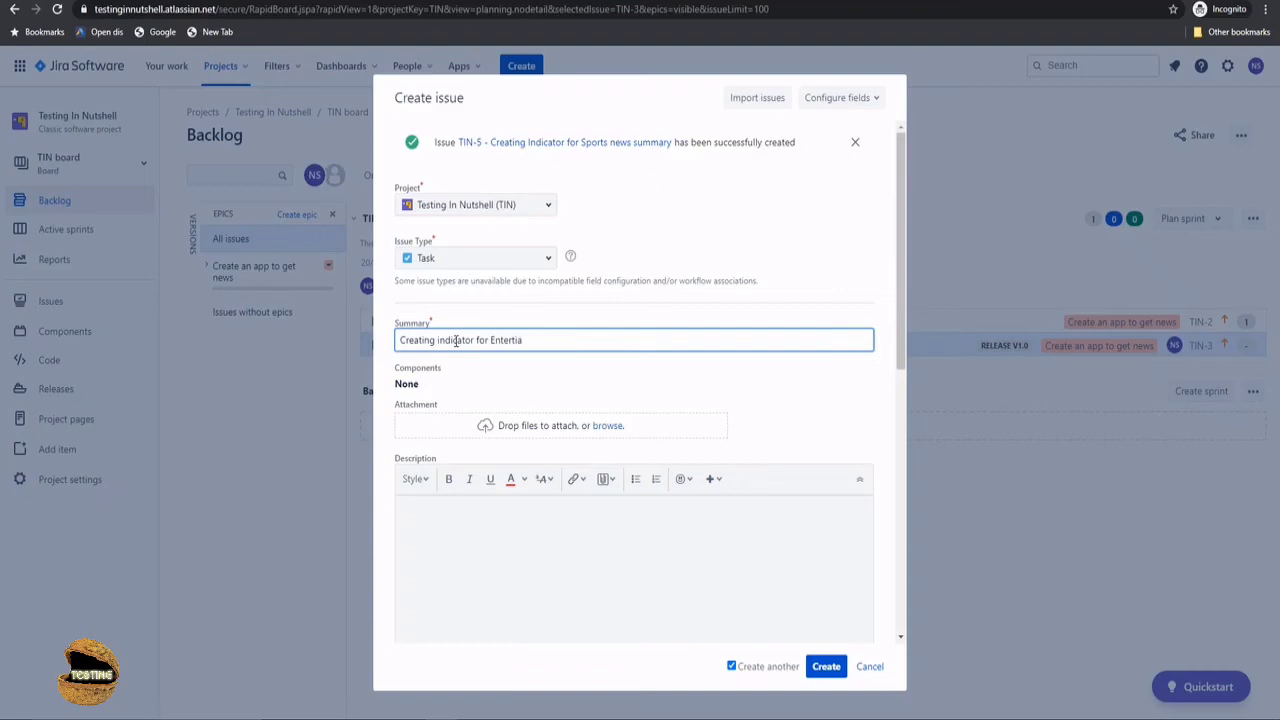
key(ctrl+shift+Left)
text(Entertainment news summary)
scroll(737, 366, down, 5)
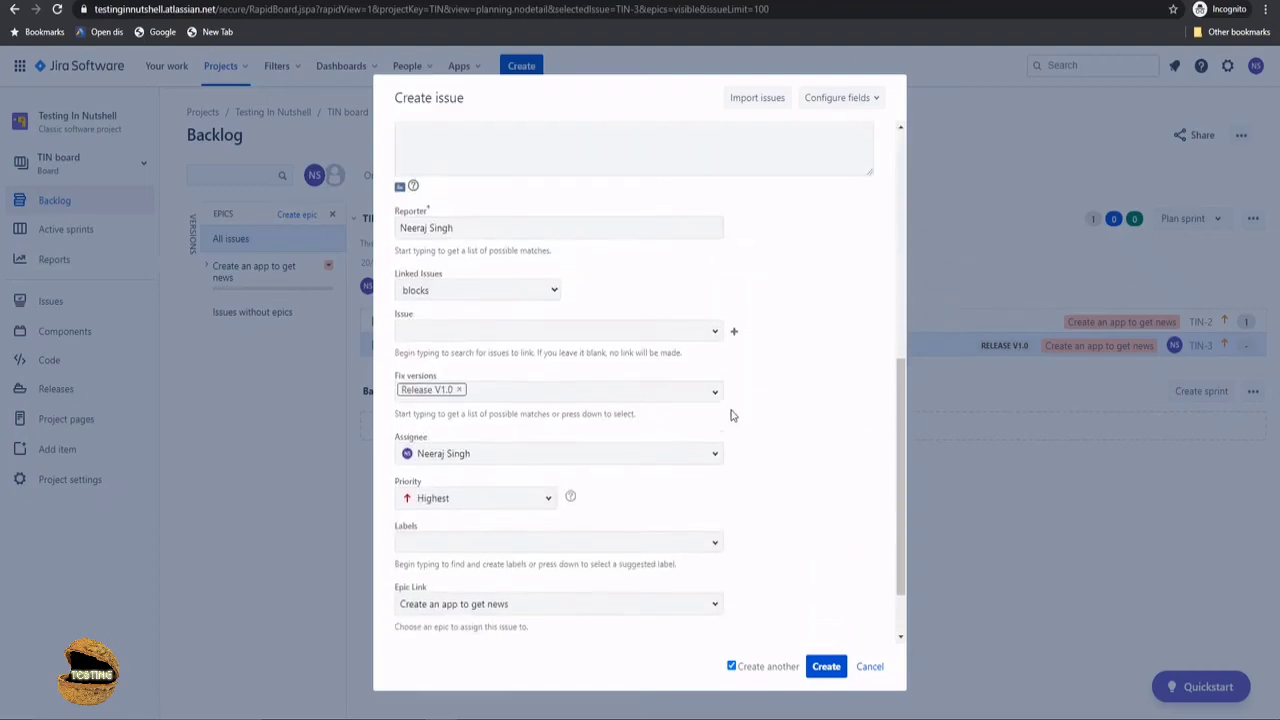
scroll(745, 430, down, 1)
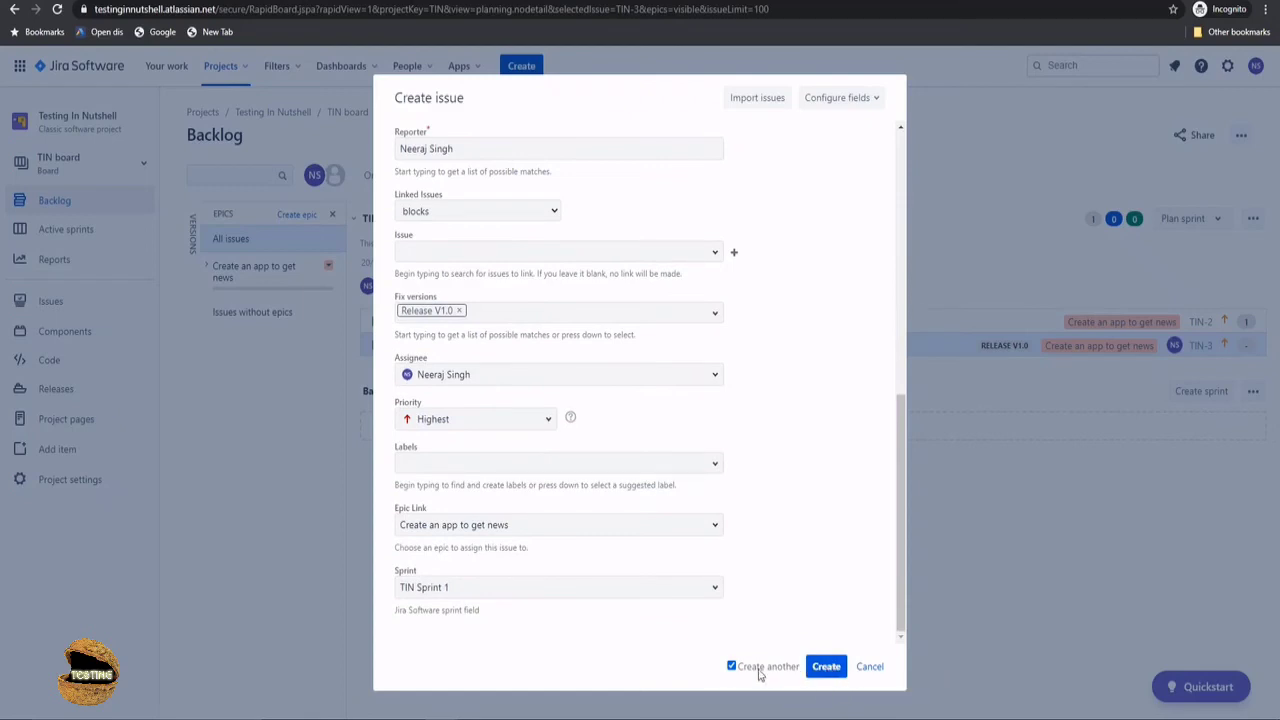
click(826, 666)
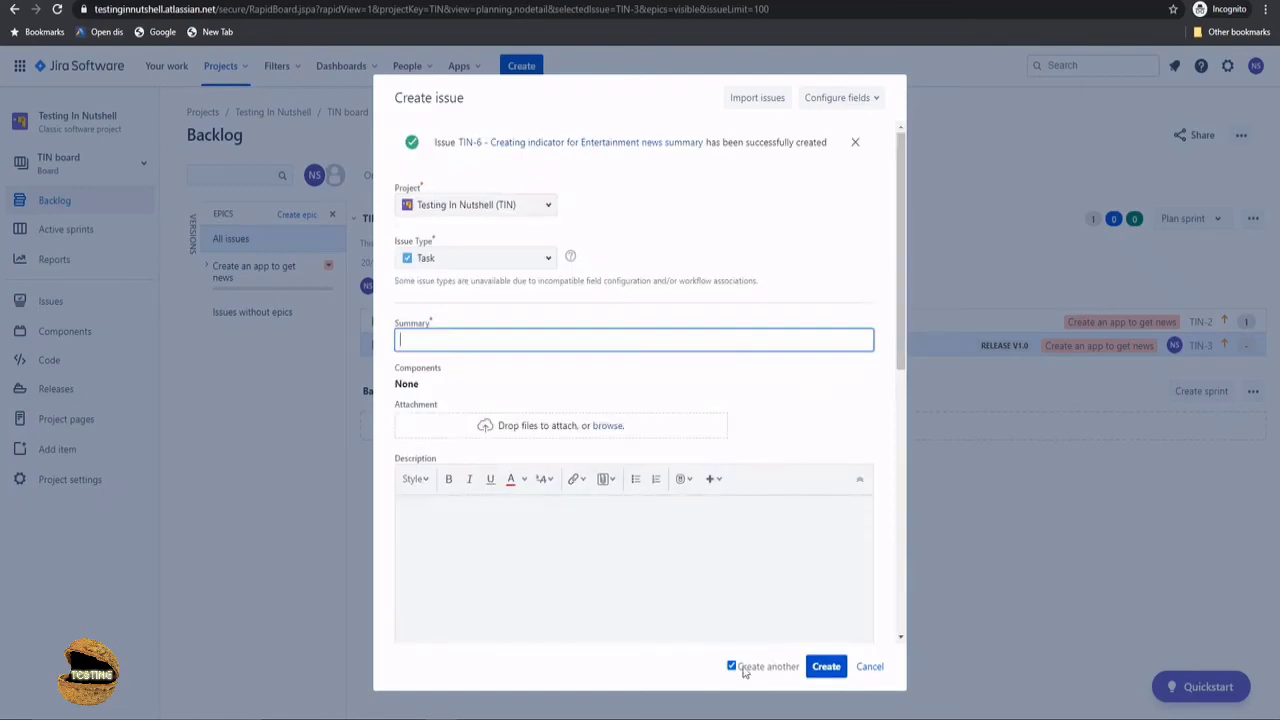
- Turn off Create another, discard the empty form, and return to the backlog listing TIN-2 to TIN-6
click(731, 667)
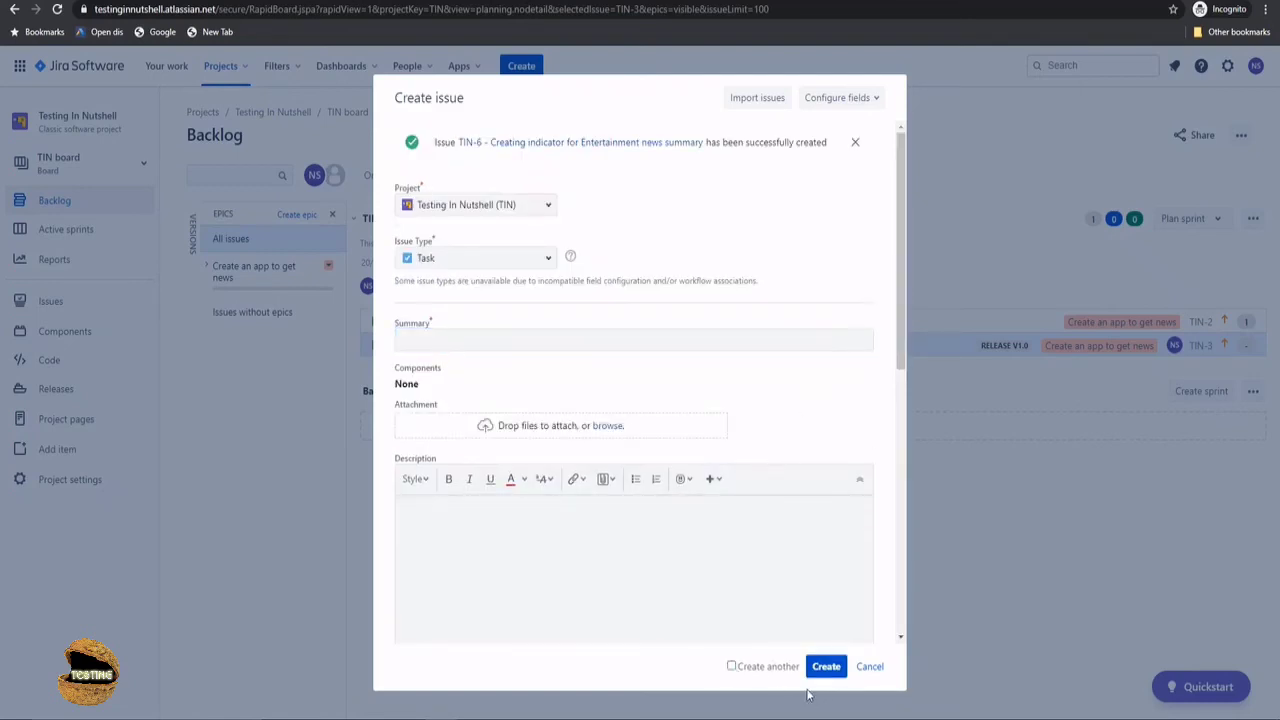
click(869, 667)
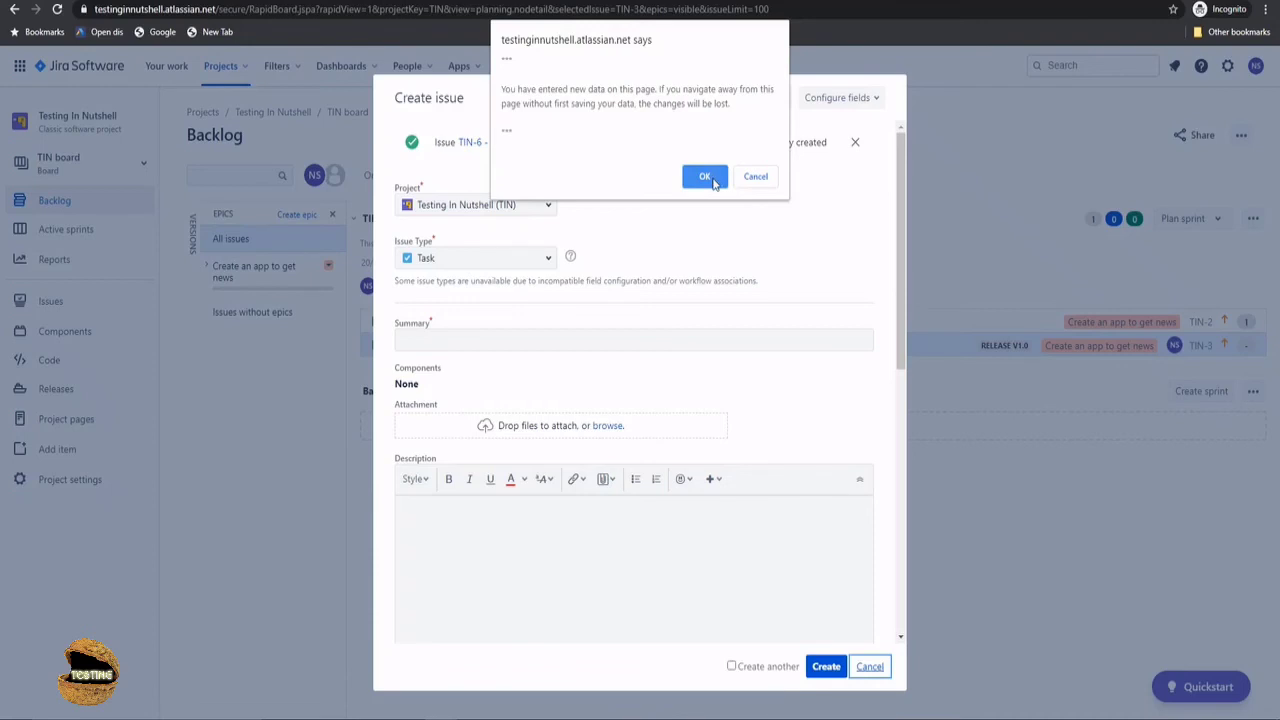
click(762, 186)
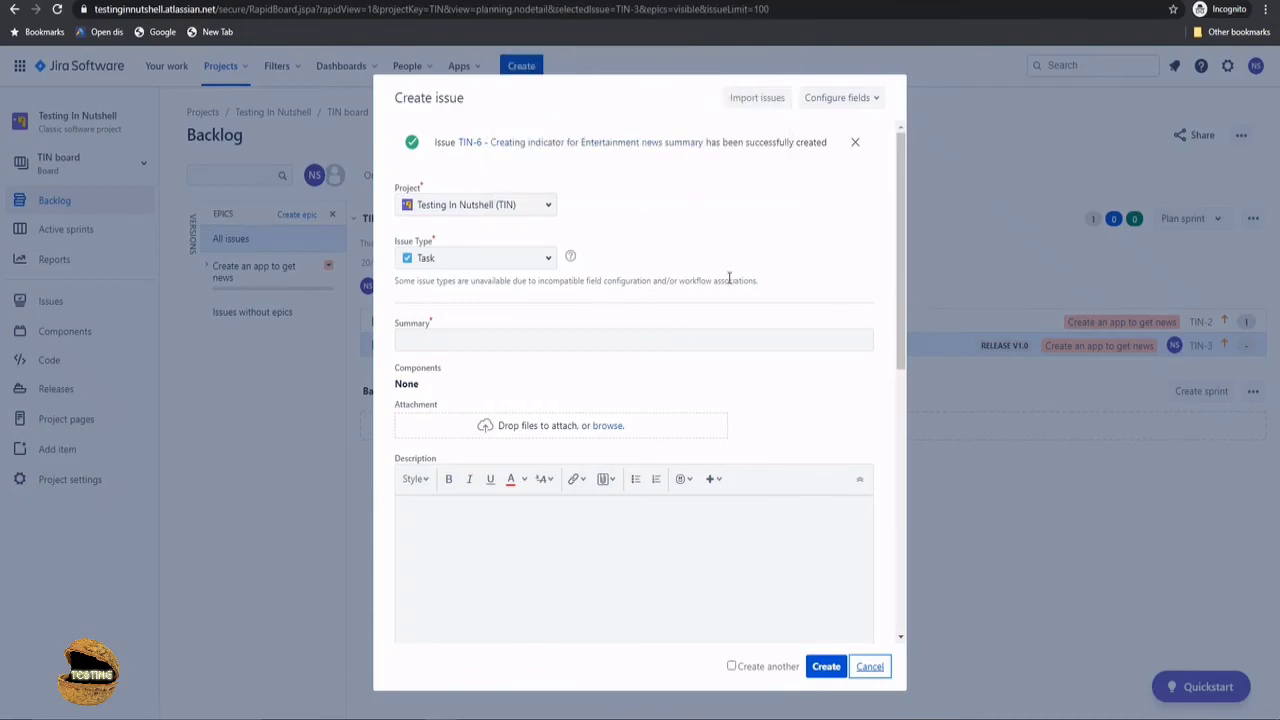
scroll(751, 409, down, 10)
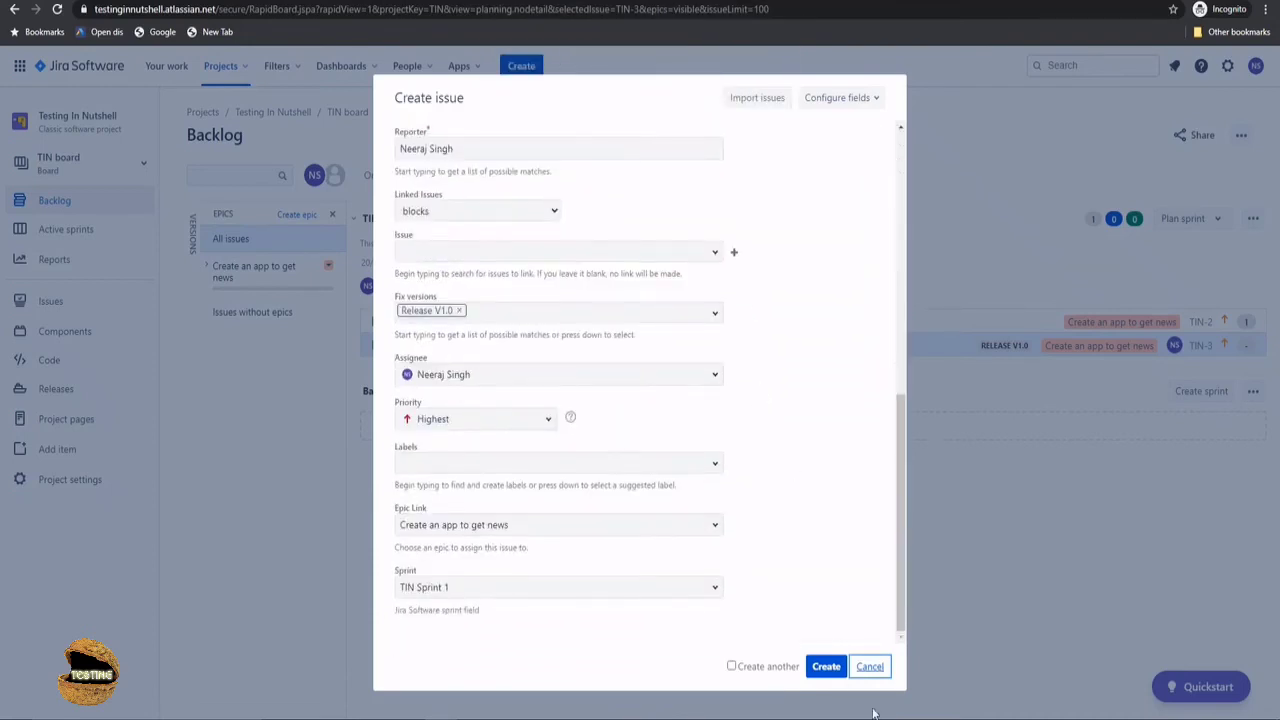
click(878, 676)
click(712, 182)
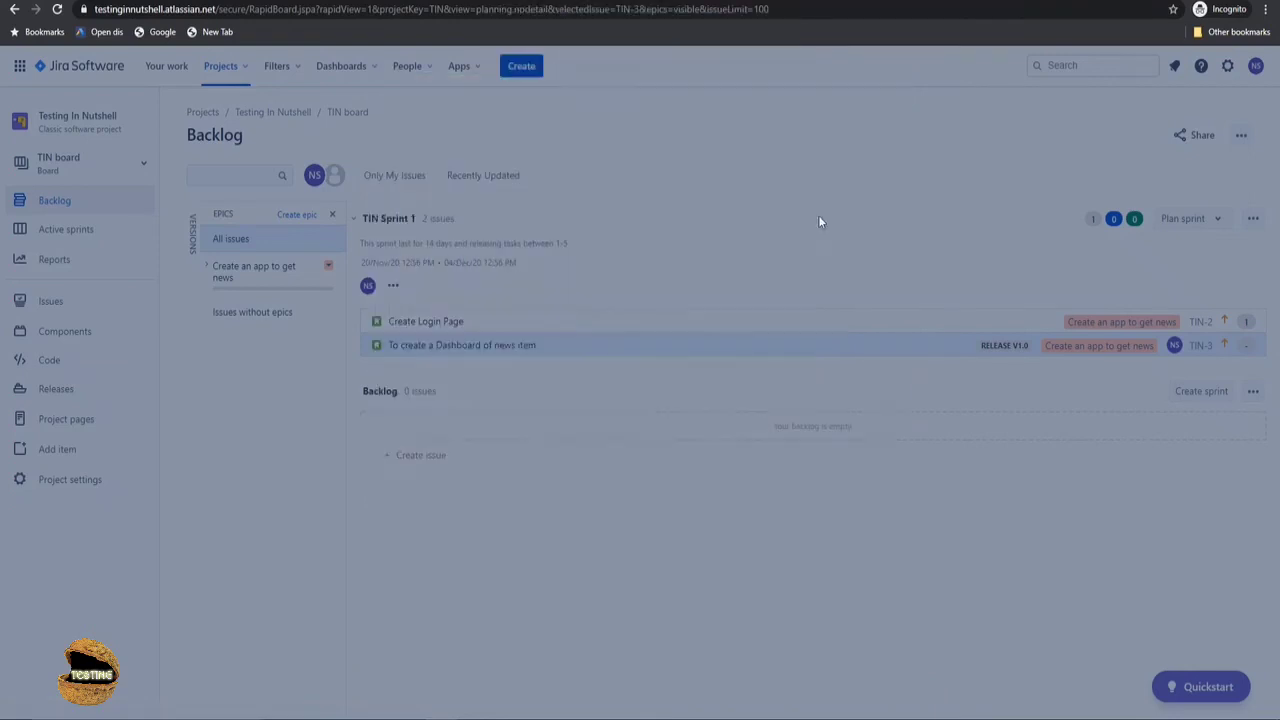
drag(443, 345, 500, 380)
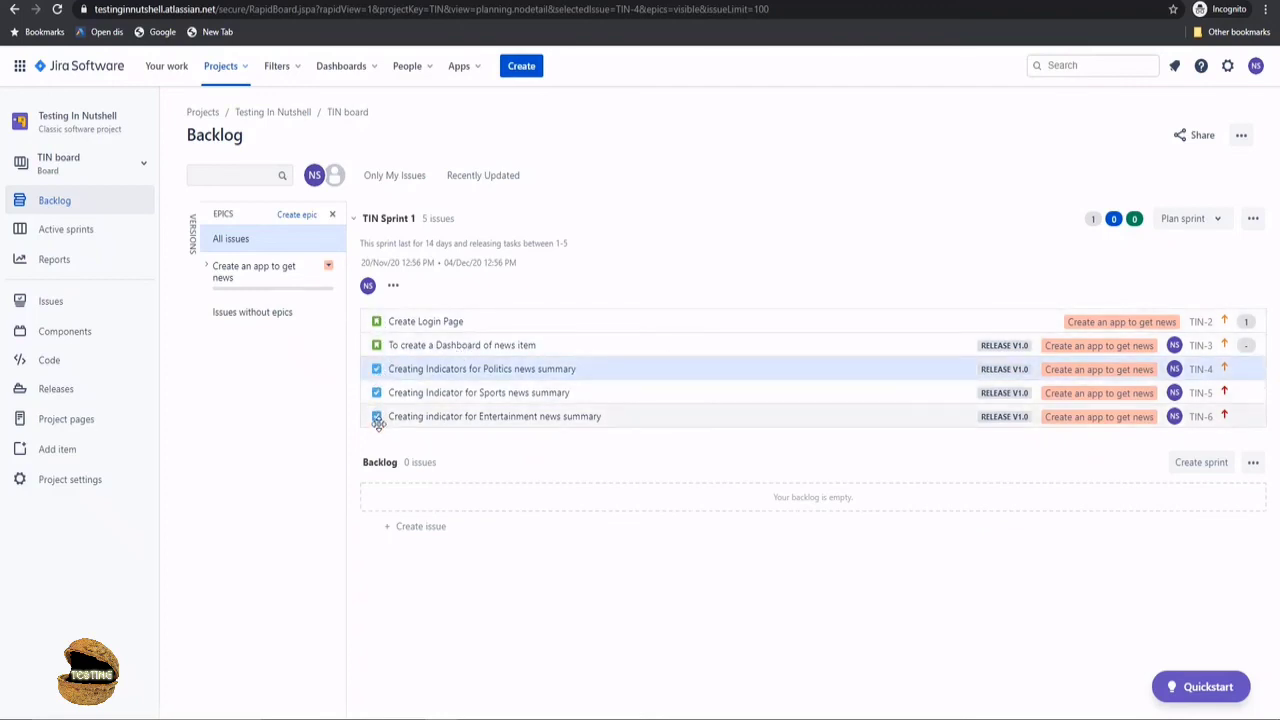
- Show the project's refreshed Issues list with all 6 issues and open TIN-6
click(55, 305)
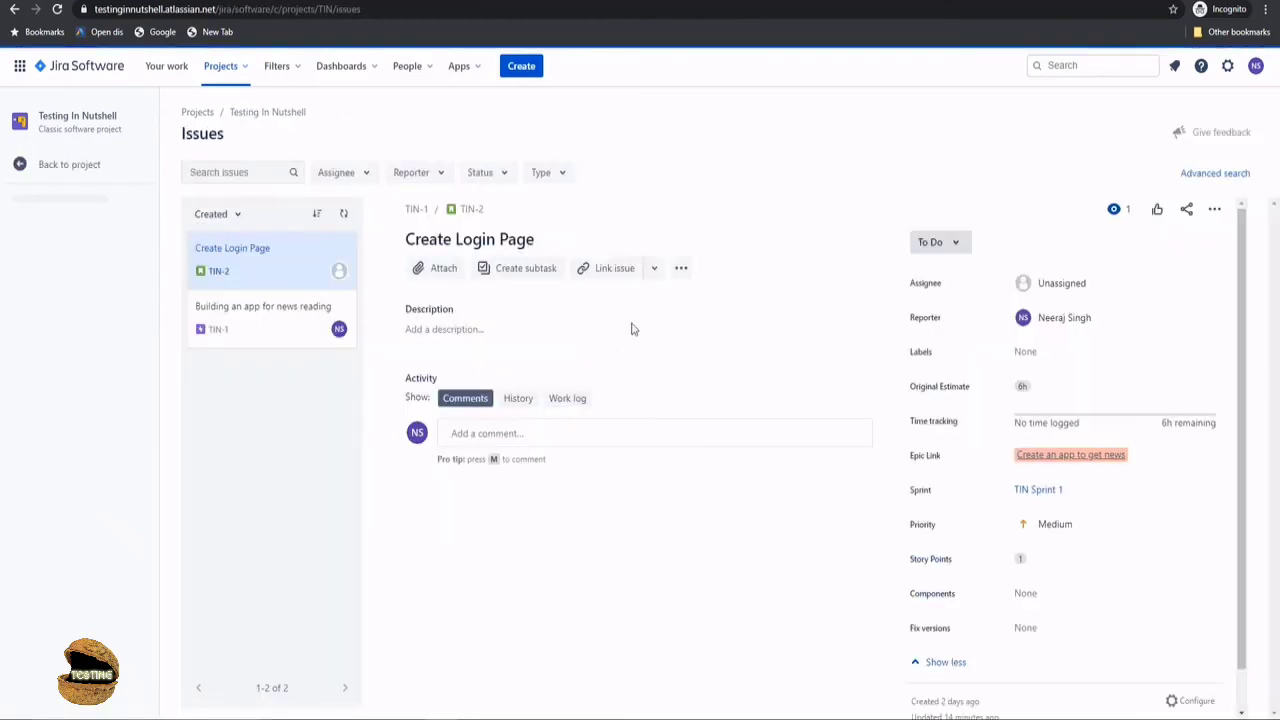
click(343, 213)
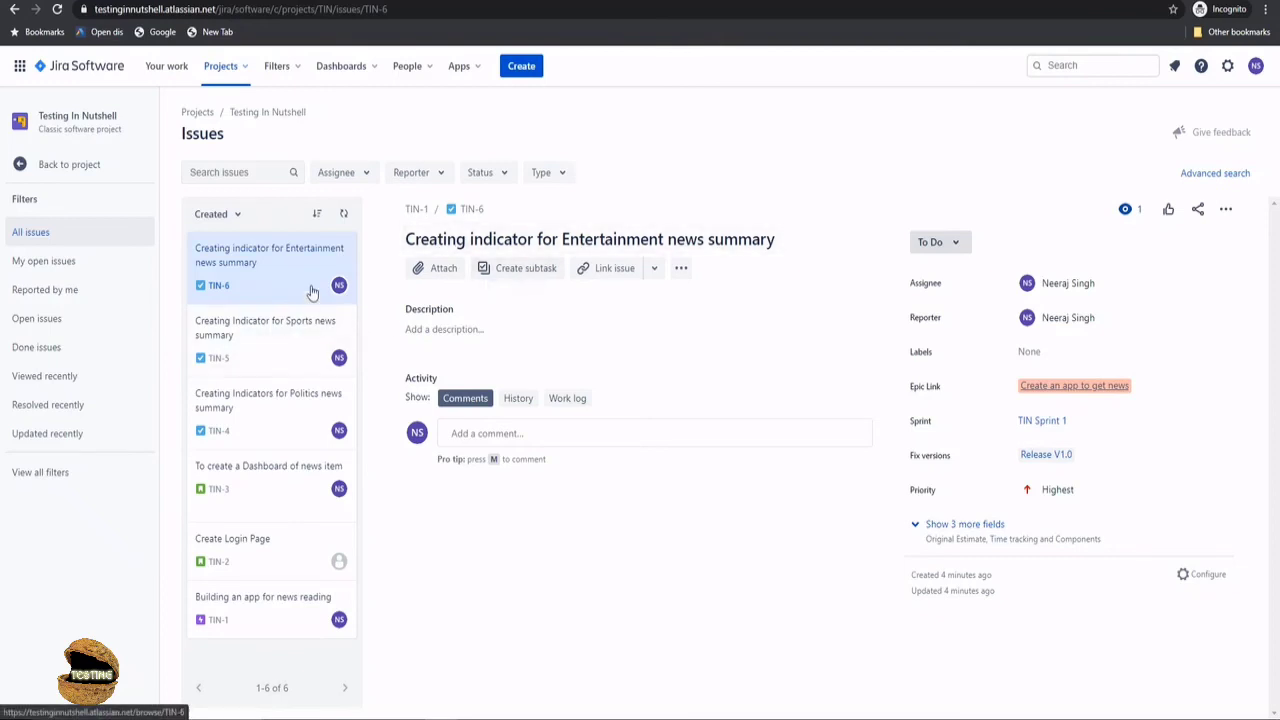
- Create the first subtask 'Indicator for Movies' under TIN-6
click(529, 270)
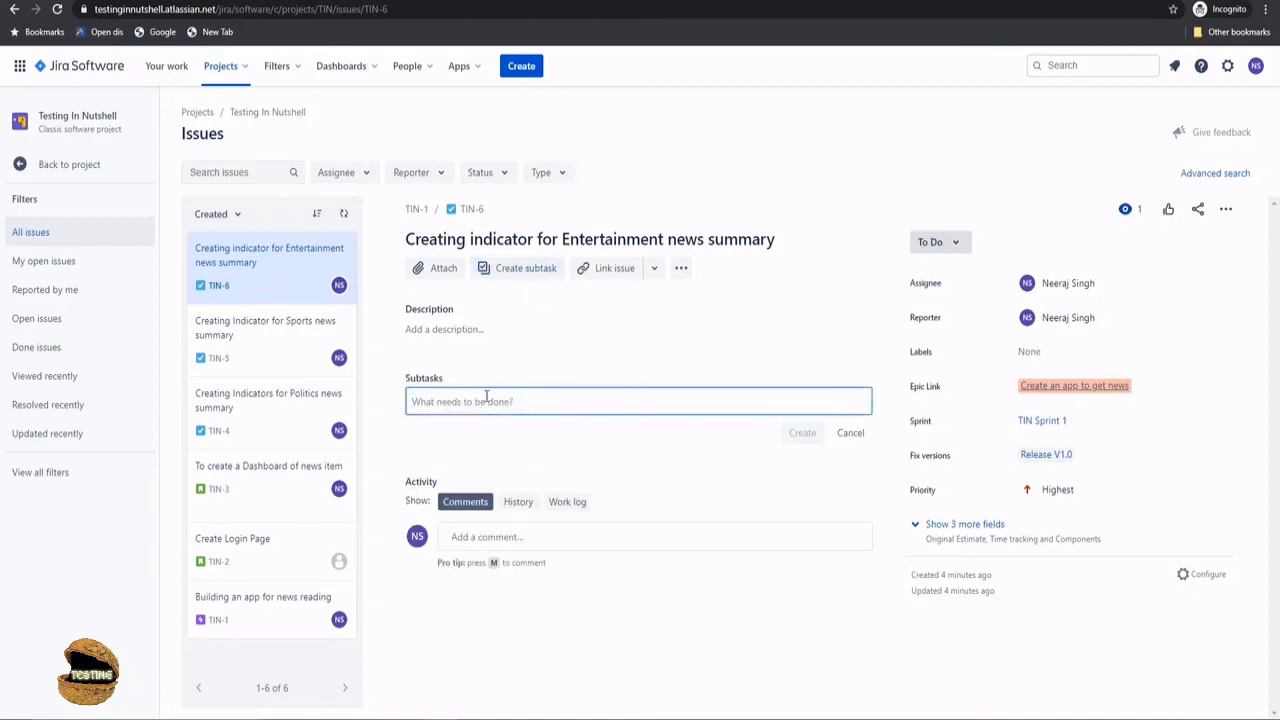
text(Indicator for Movies)
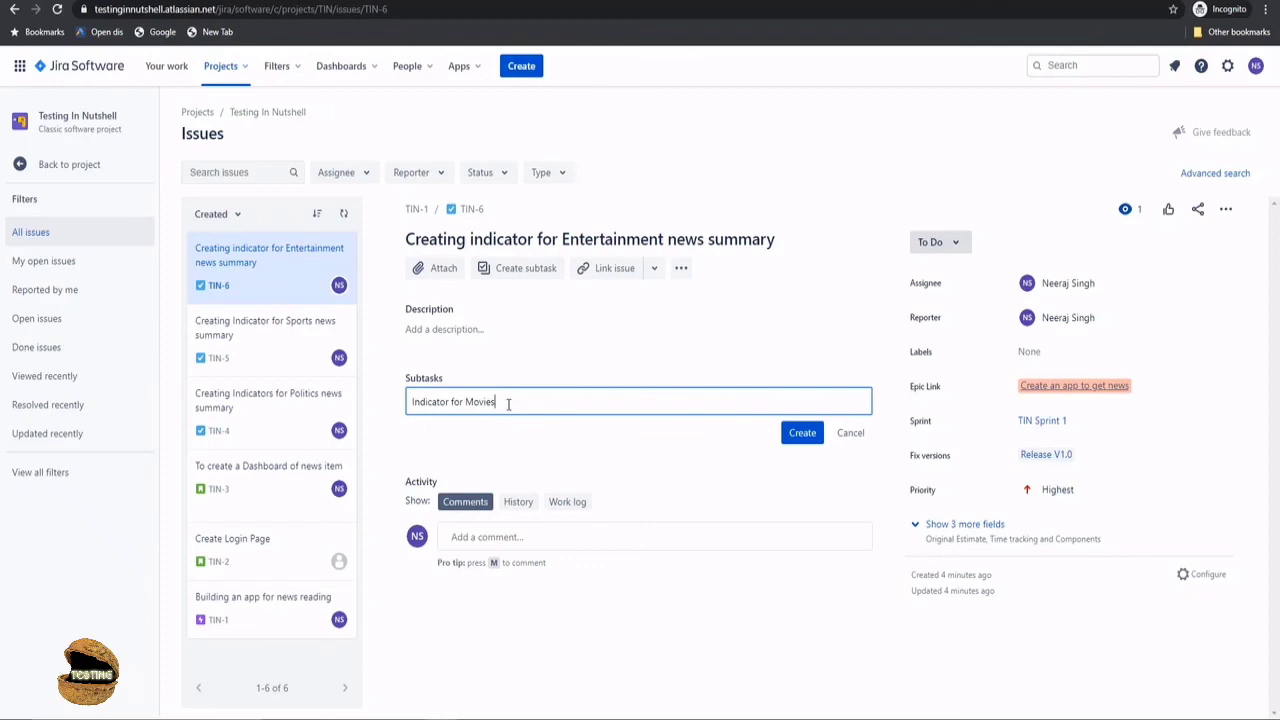
drag(506, 400, 383, 397)
key(ctrl+c)
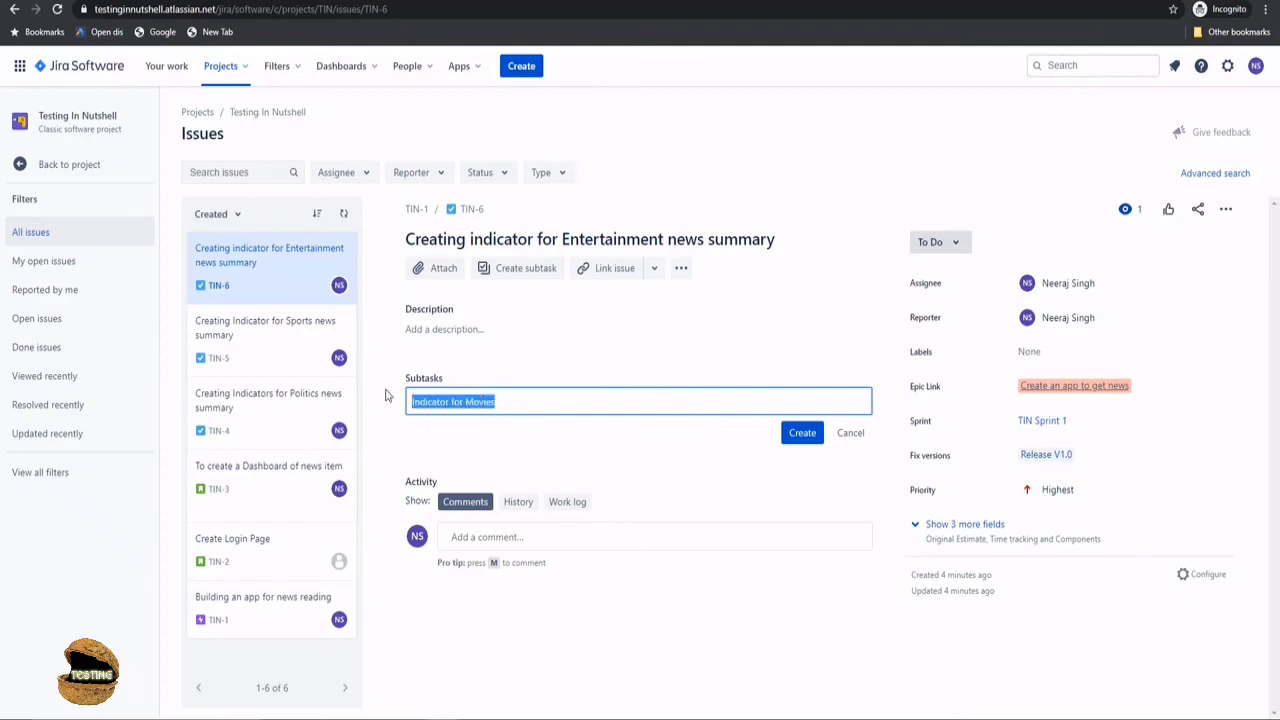
click(790, 440)
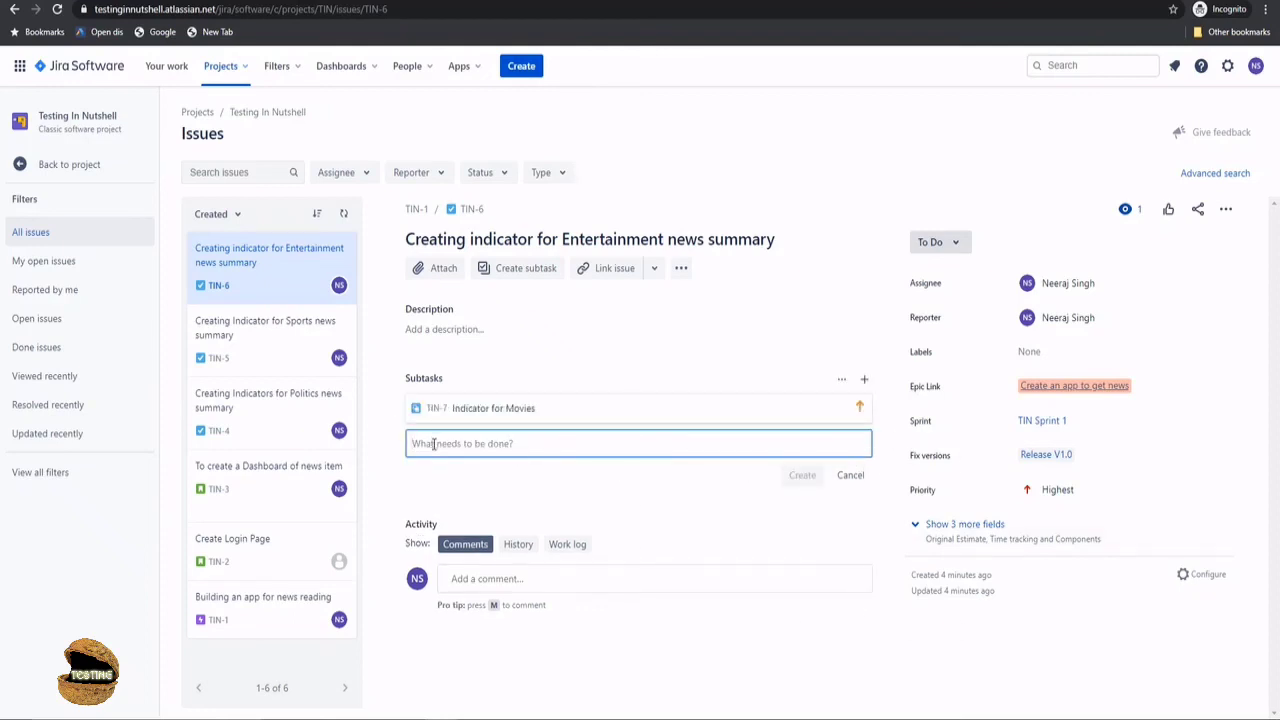
- Create subtasks 'Indicator for Theatres' and 'Indicator for TV Shows' by reusing the copied name
key(ctrl+v)
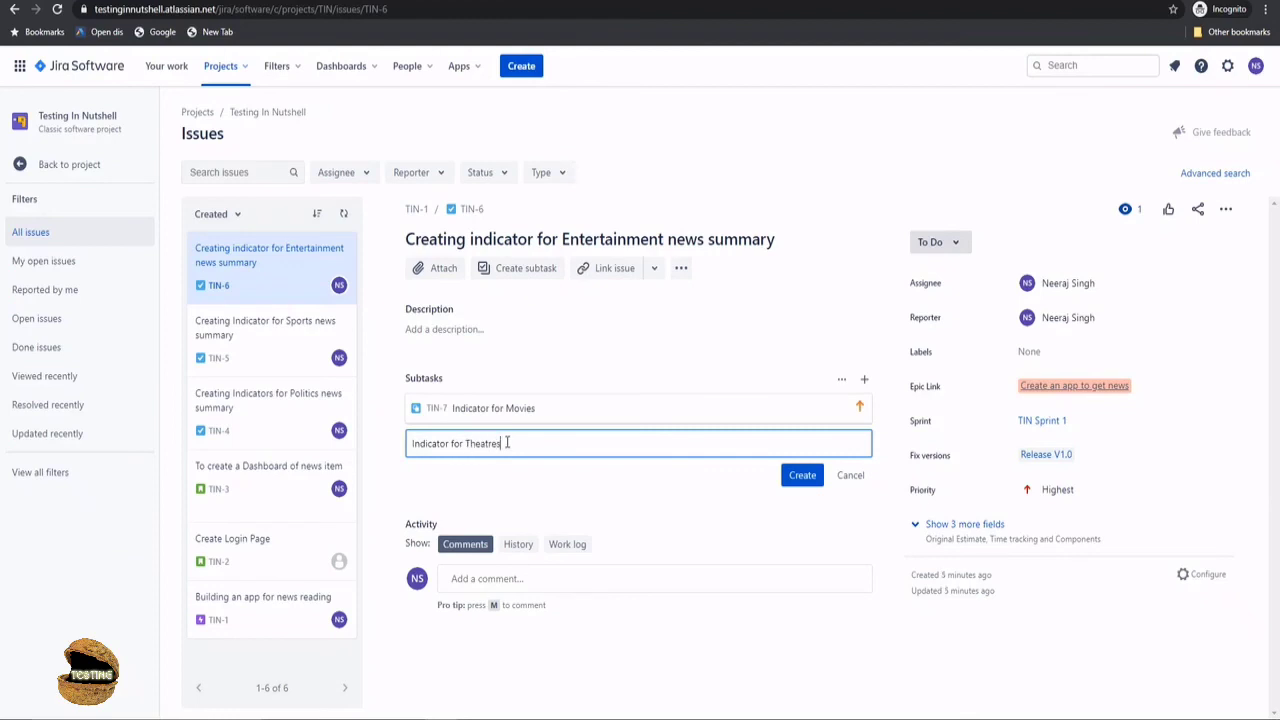
click(802, 477)
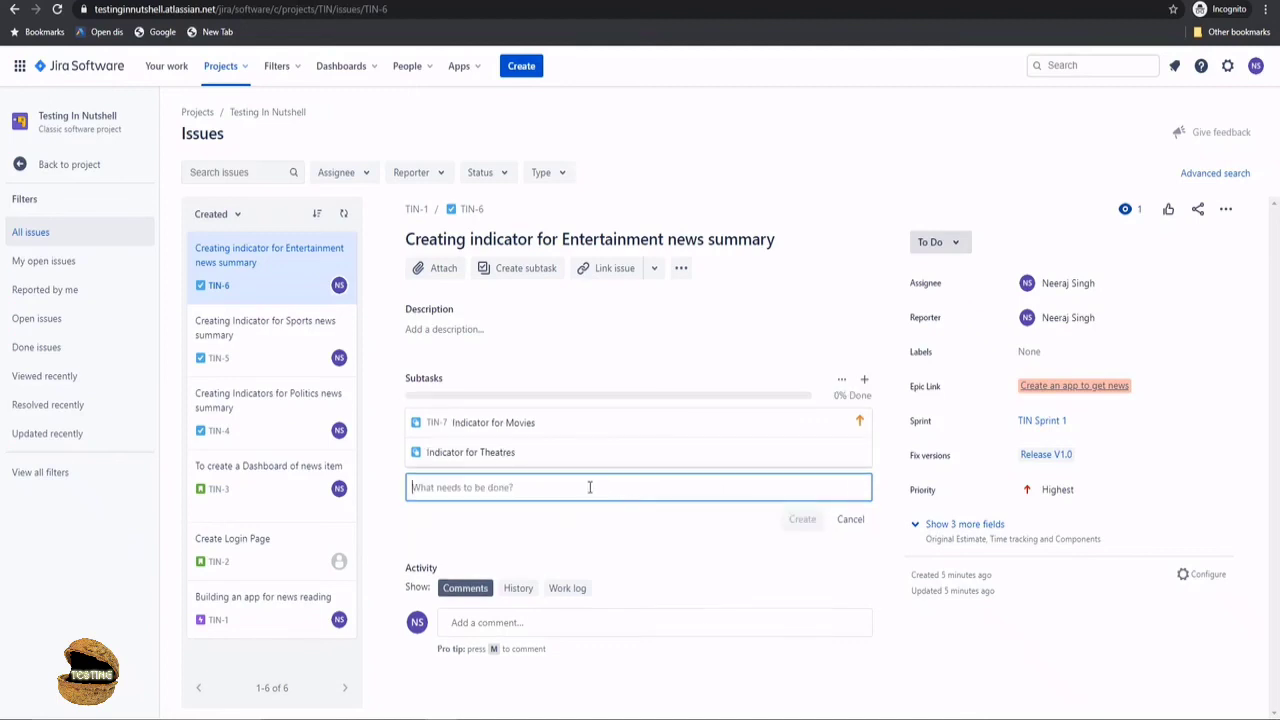
key(ctrl+v)
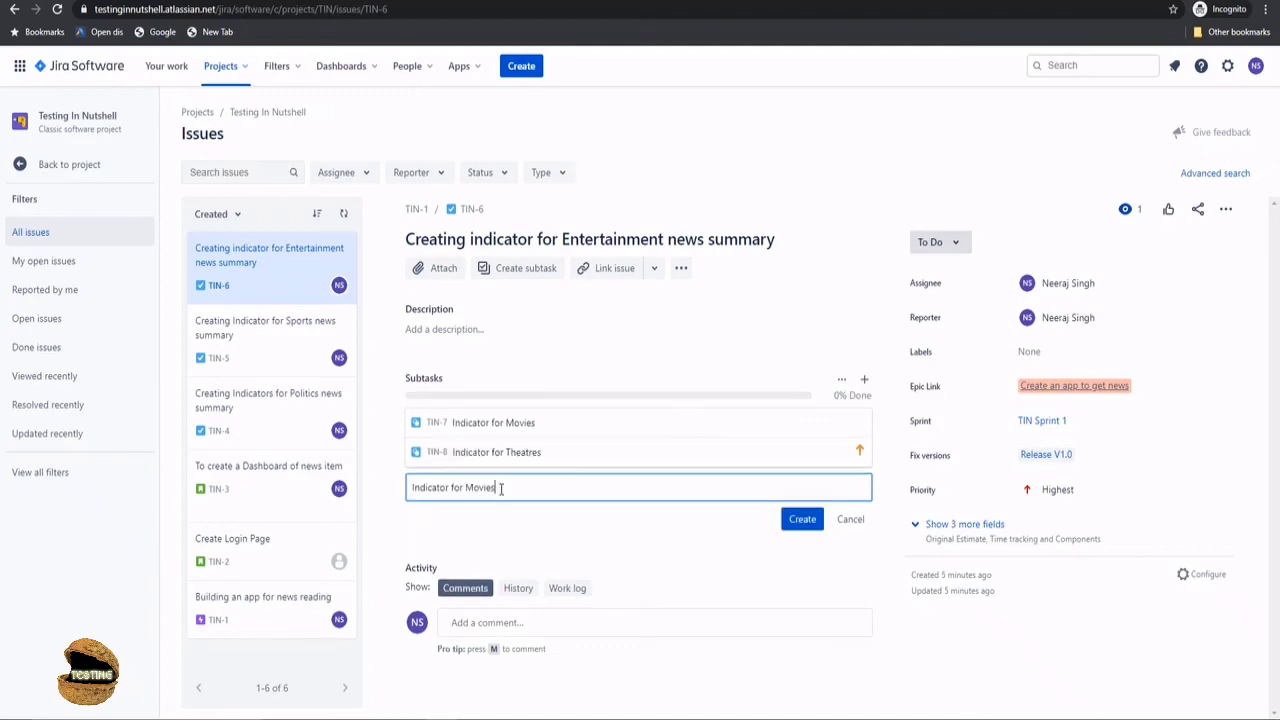
double_click(487, 487)
text(TV Show)
click(801, 524)
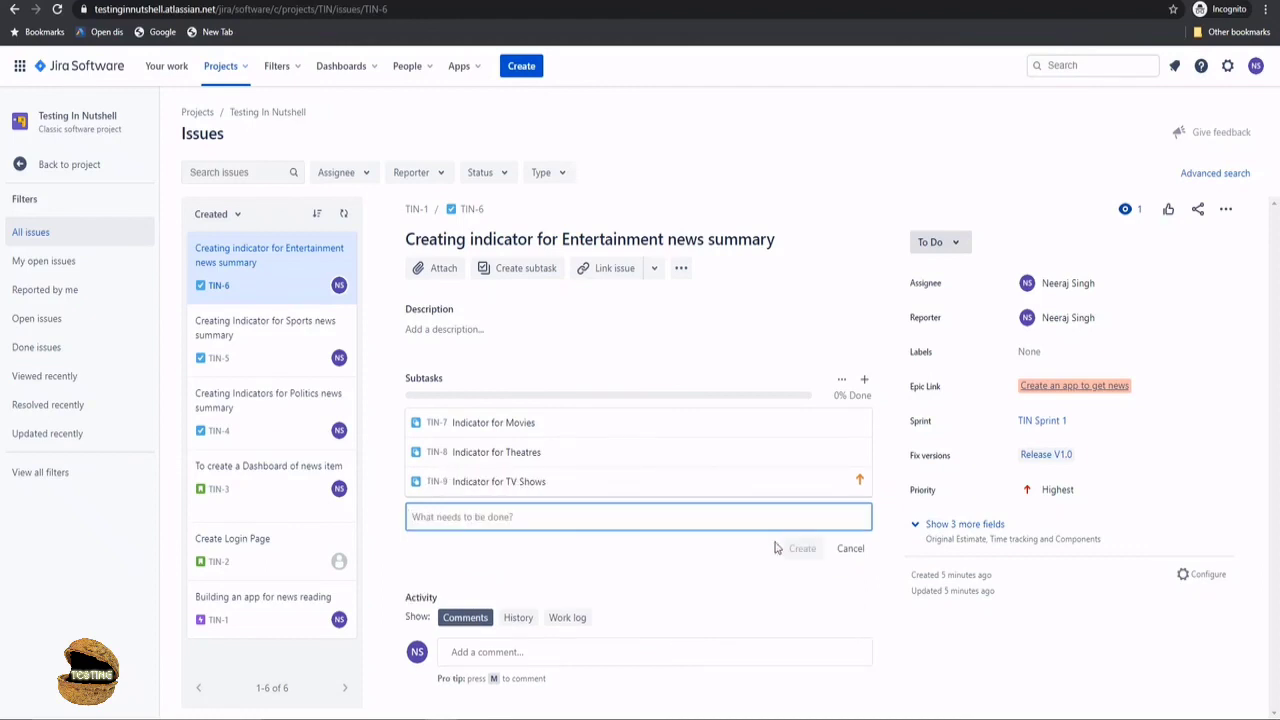
- Enter 'Indicator for Online Webseries' as the next subtask name
key(ctrl+v)
double_click(480, 517)
text(Online W)
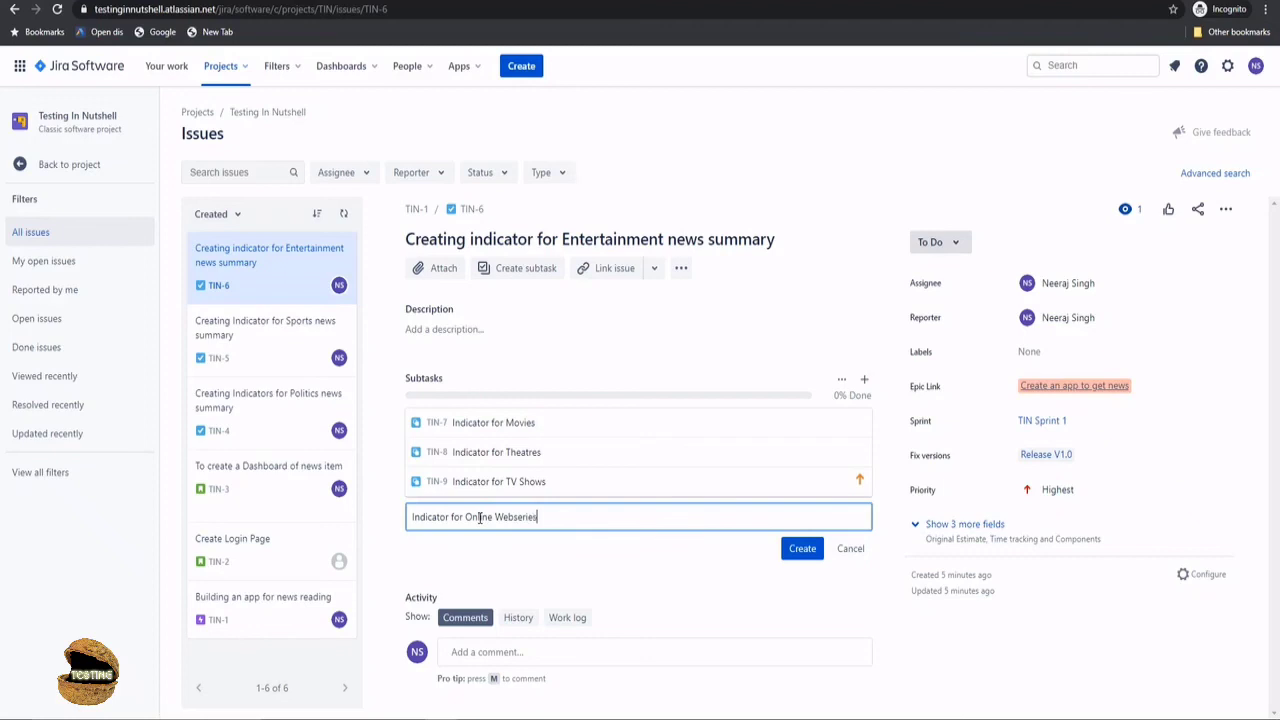
click(594, 557)
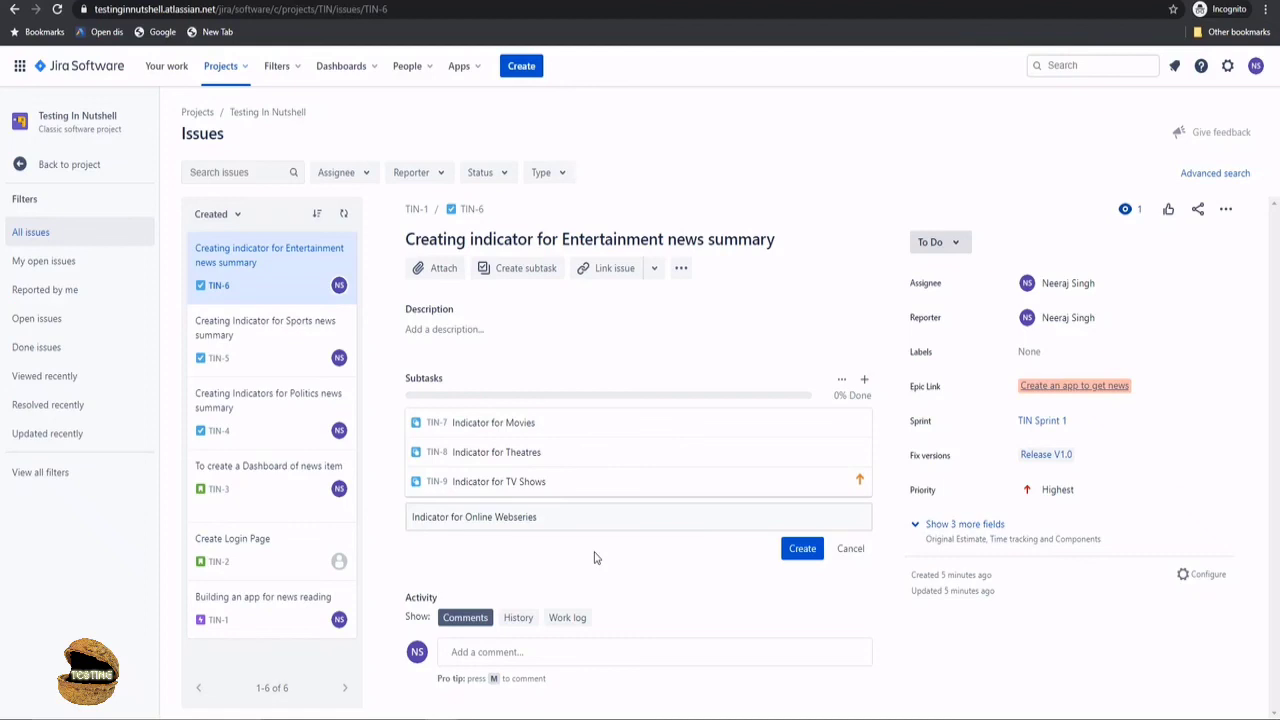
- Create subtask TIN-10 'Indicator for Online Webseries' as the fourth under TIN-6
click(802, 548)
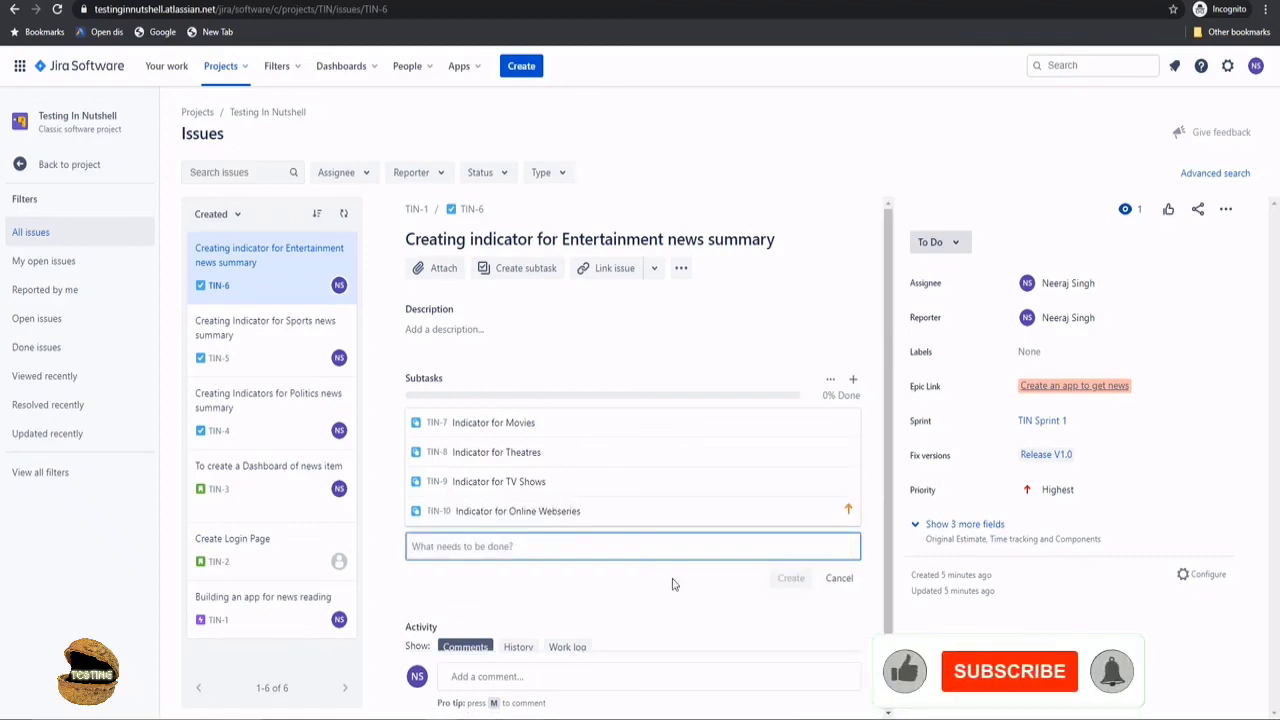